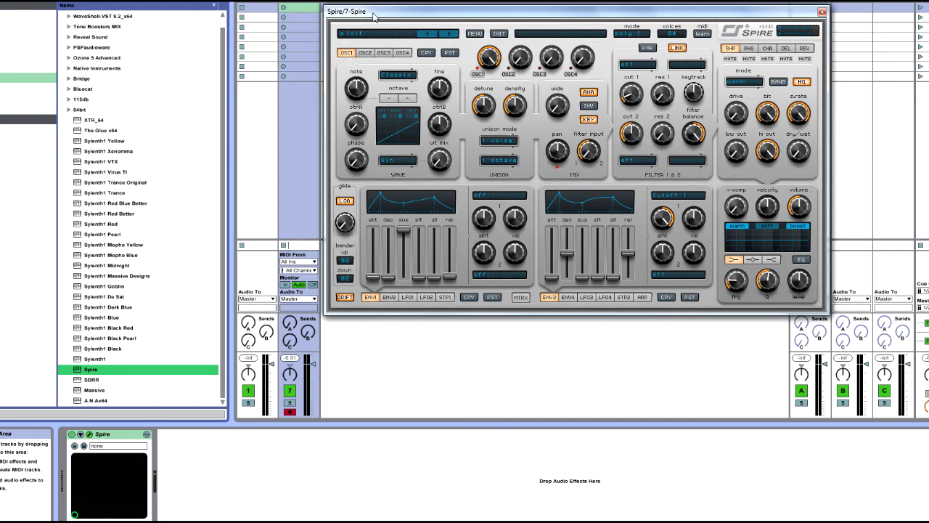
# Load a different sound bank in Spire and choose its first preset, BA Crickets MW.
pyautogui.moveTo(373, 16); pyautogui.dragTo(398, 52)
pyautogui.click(500, 70)
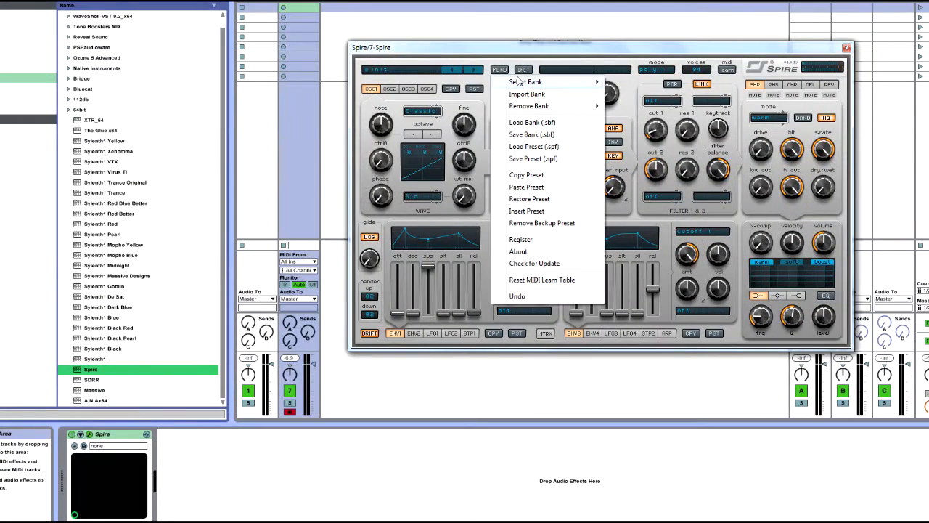
pyautogui.moveTo(523, 81)
pyautogui.click(631, 82)
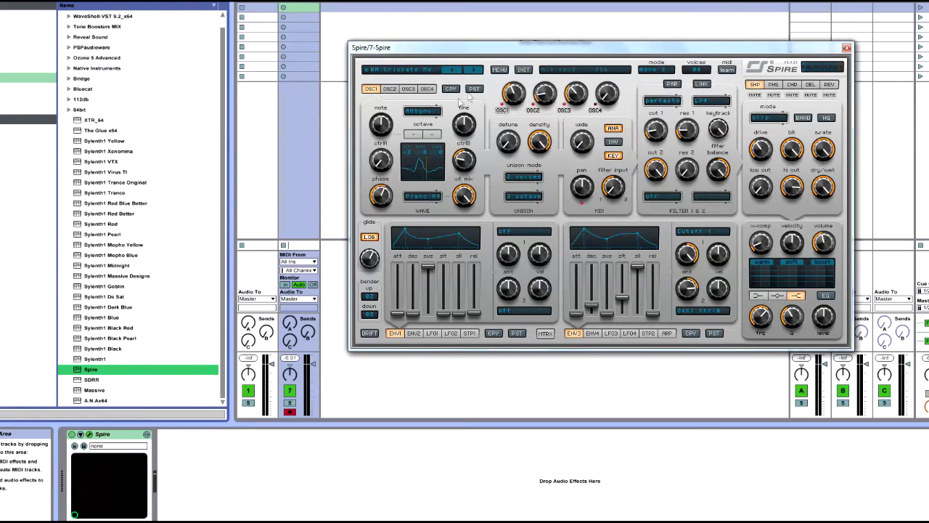
pyautogui.click(444, 72)
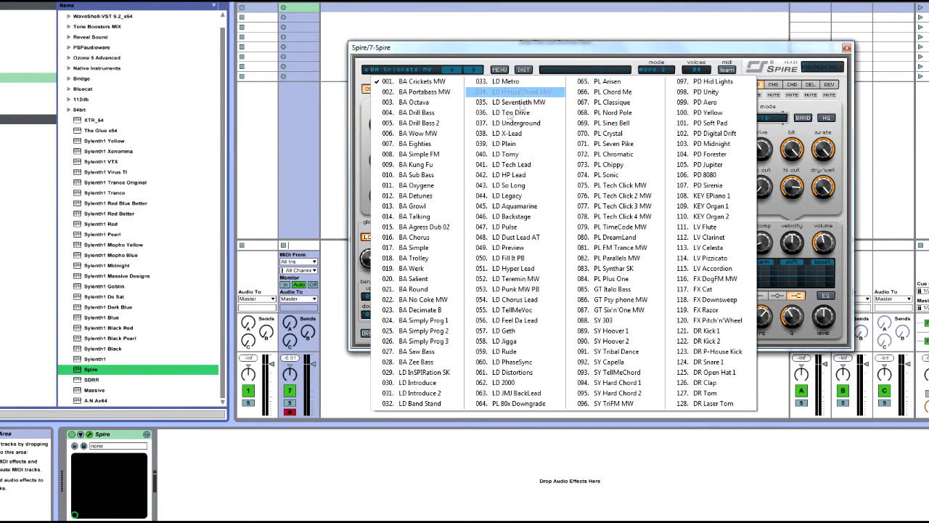
pyautogui.click(411, 82)
# Load the Initialized Soundbank and choose its first preset, init0.
pyautogui.click(500, 69)
pyautogui.moveTo(543, 107)
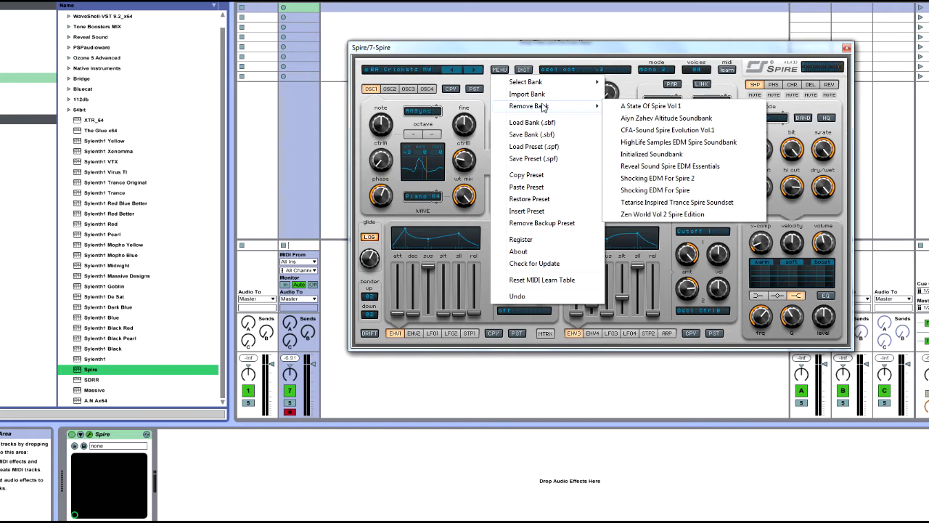
pyautogui.moveTo(550, 83)
pyautogui.click(656, 143)
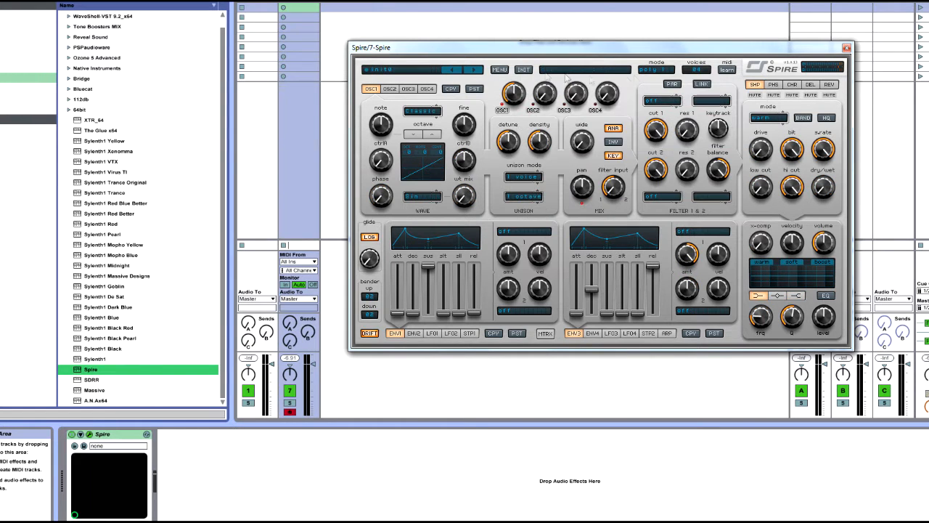
pyautogui.click(476, 73)
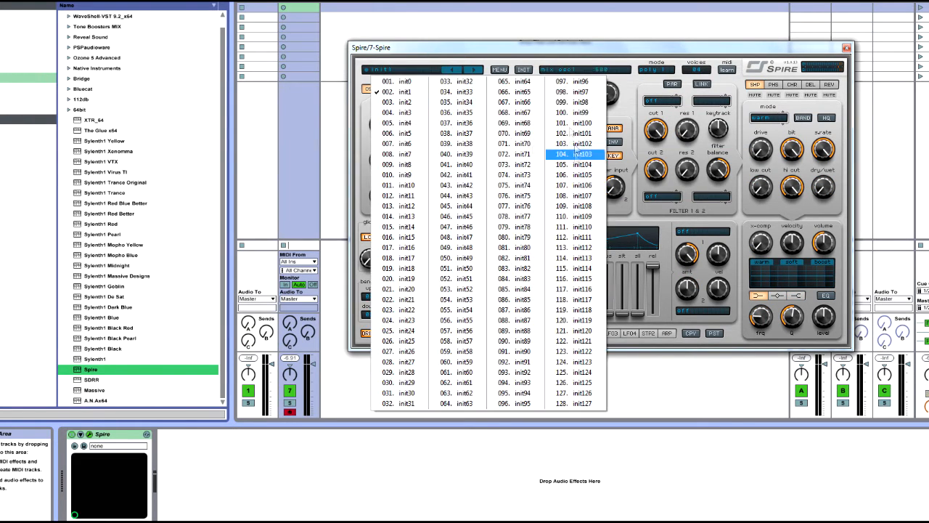
pyautogui.click(411, 86)
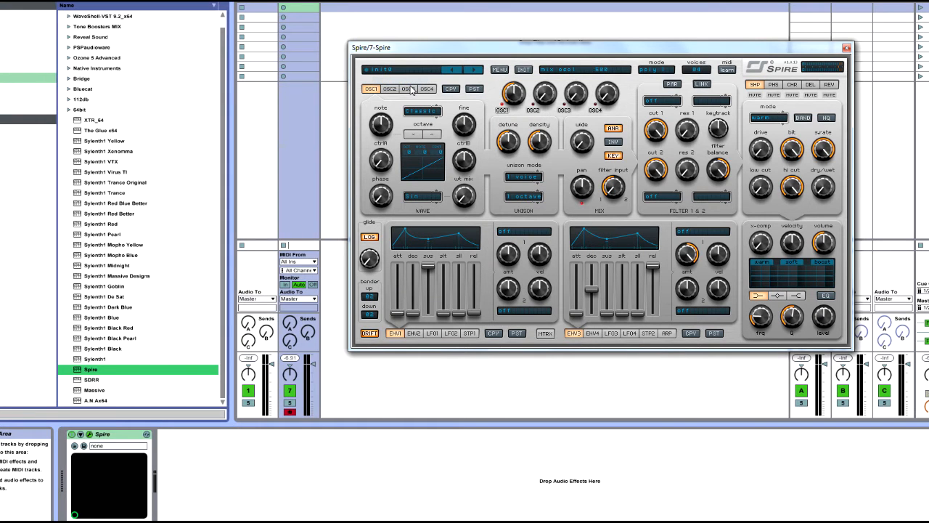
pyautogui.click(498, 73)
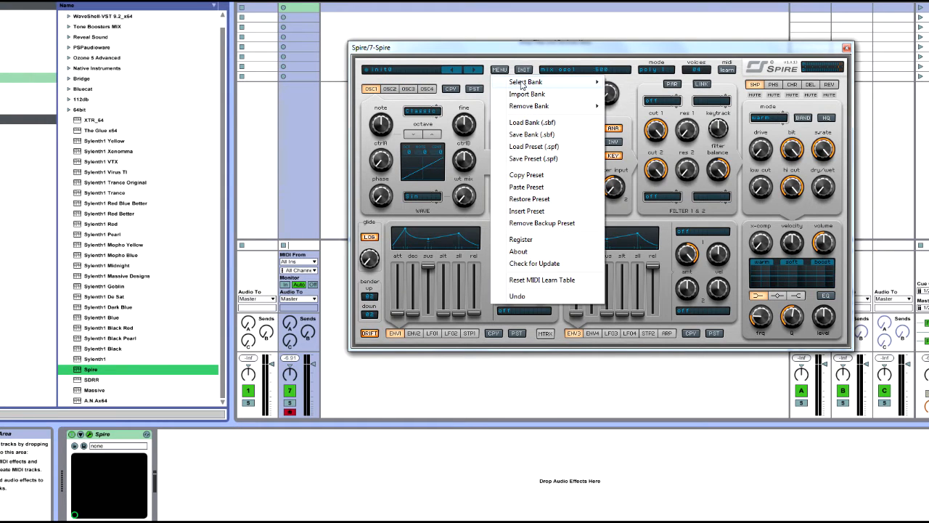
pyautogui.click(464, 69)
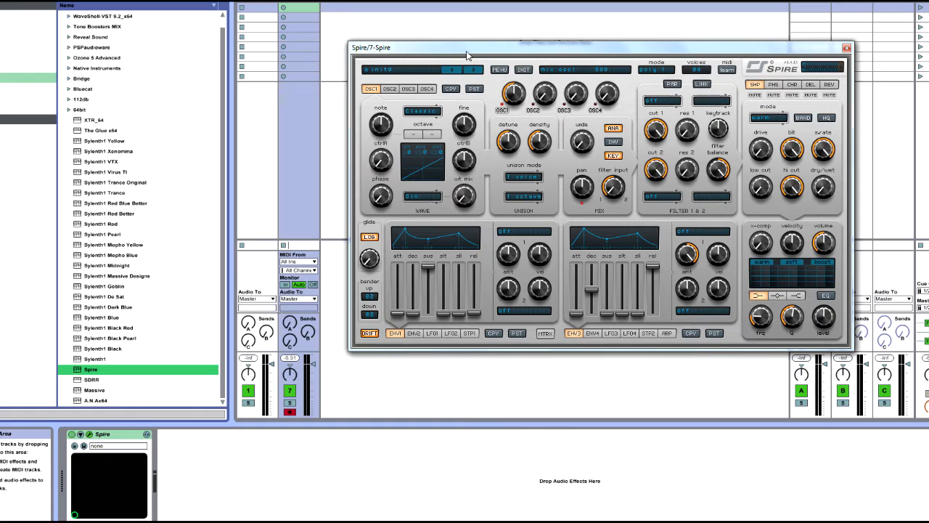
# Look through the settings of oscillators OSC1 to OSC4, ending on OSC1.
pyautogui.click(398, 89)
pyautogui.click(412, 91)
pyautogui.click(373, 89)
pyautogui.click(395, 89)
pyautogui.click(429, 92)
pyautogui.click(408, 89)
pyautogui.click(390, 89)
pyautogui.click(370, 89)
pyautogui.click(391, 89)
pyautogui.click(427, 89)
pyautogui.click(409, 89)
pyautogui.click(371, 90)
pyautogui.click(390, 90)
pyautogui.click(409, 90)
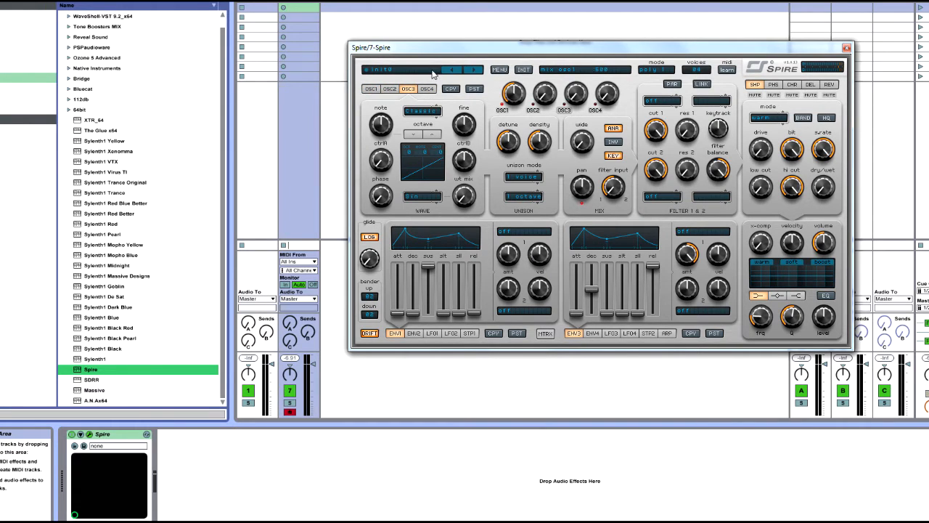
pyautogui.click(371, 89)
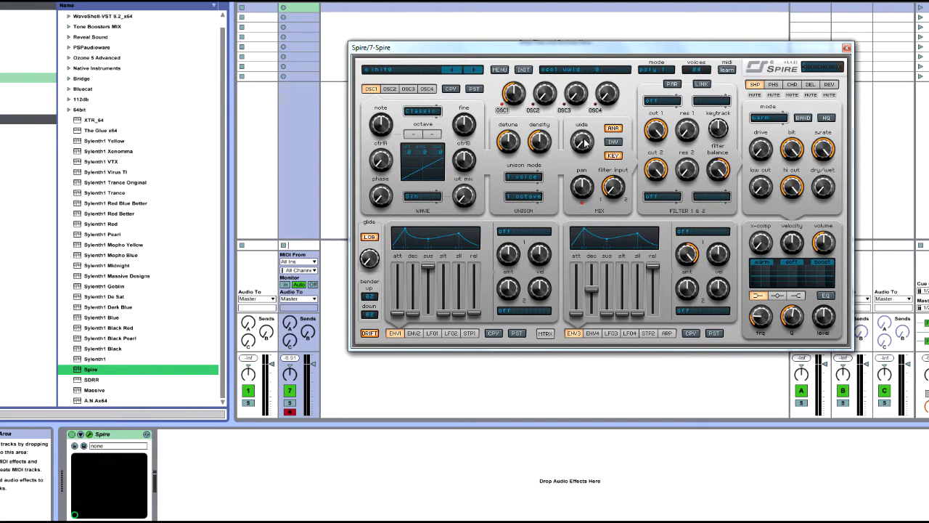
# Try out the note knob of OSC1.
pyautogui.moveTo(584, 143); pyautogui.dragTo(604, 182)
pyautogui.moveTo(387, 135)
pyautogui.mouseDown()
pyautogui.moveTo(400, 116)
pyautogui.moveTo(394, 132)
pyautogui.mouseUp()
pyautogui.moveTo(379, 128); pyautogui.dragTo(402, 130)
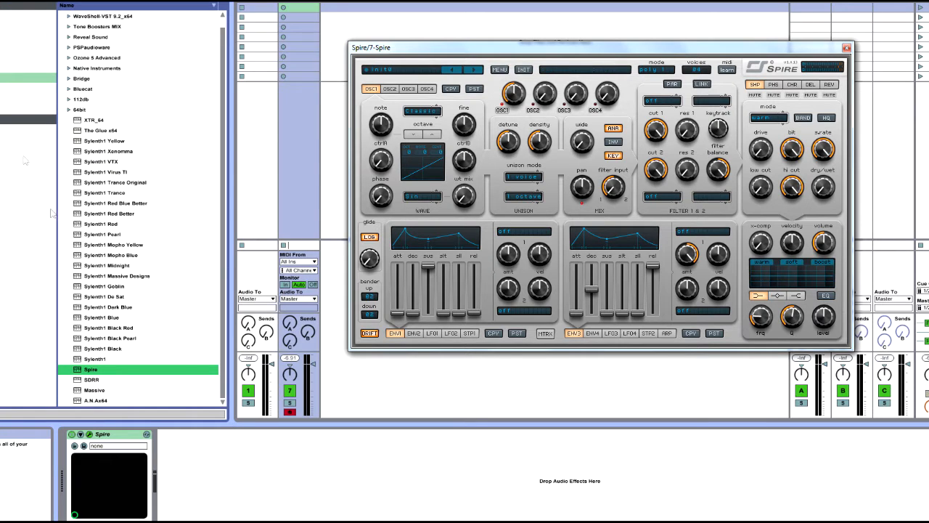
# Load Massive on a new track, try its OSC1 pitch, and close the Massive window.
pyautogui.doubleClick(95, 392)
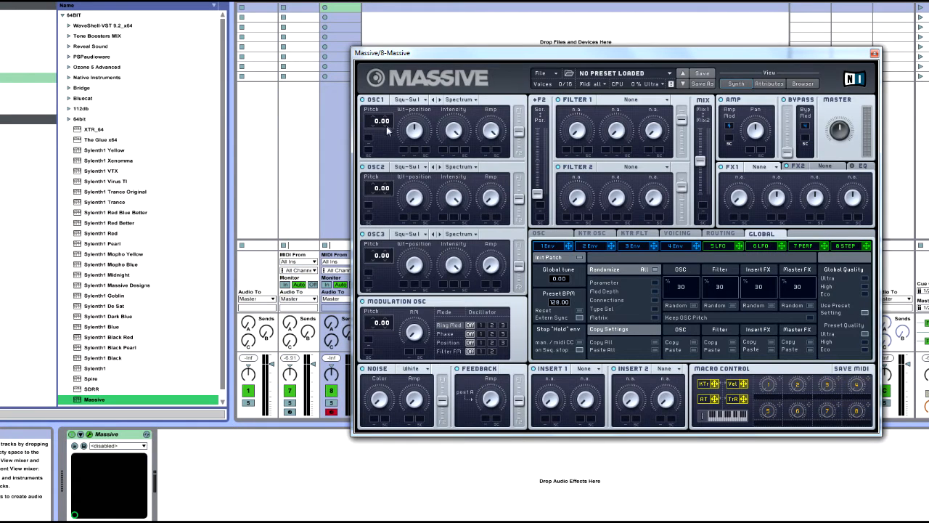
pyautogui.moveTo(386, 125)
pyautogui.mouseDown()
pyautogui.moveTo(387, 136)
pyautogui.moveTo(396, 122)
pyautogui.moveTo(376, 125)
pyautogui.moveTo(388, 143)
pyautogui.mouseUp()
pyautogui.click(875, 53)
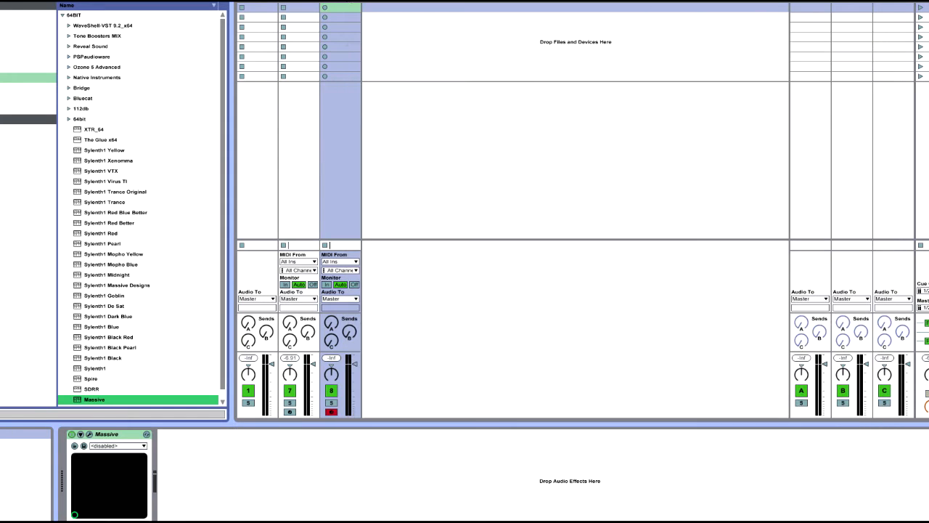
# Create a MIDI clip on the Spire track and draw a G2 note spanning its first beat.
pyautogui.click(299, 2)
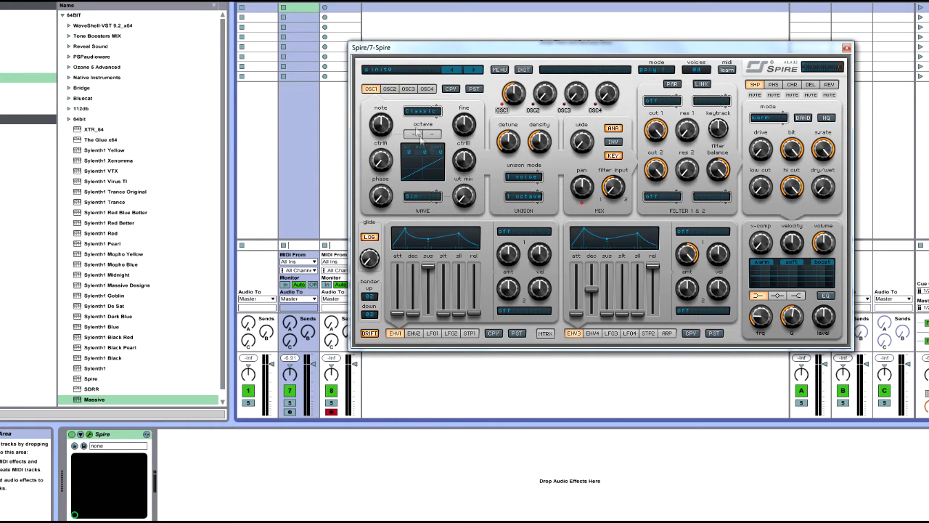
pyautogui.doubleClick(290, 7)
pyautogui.moveTo(615, 45); pyautogui.dragTo(568, 31)
pyautogui.click(279, 236)
pyautogui.moveTo(281, 226); pyautogui.dragTo(306, 65)
pyautogui.doubleClick(232, 328)
pyautogui.moveTo(257, 328); pyautogui.dragTo(403, 327)
pyautogui.moveTo(384, 39); pyautogui.dragTo(593, 107)
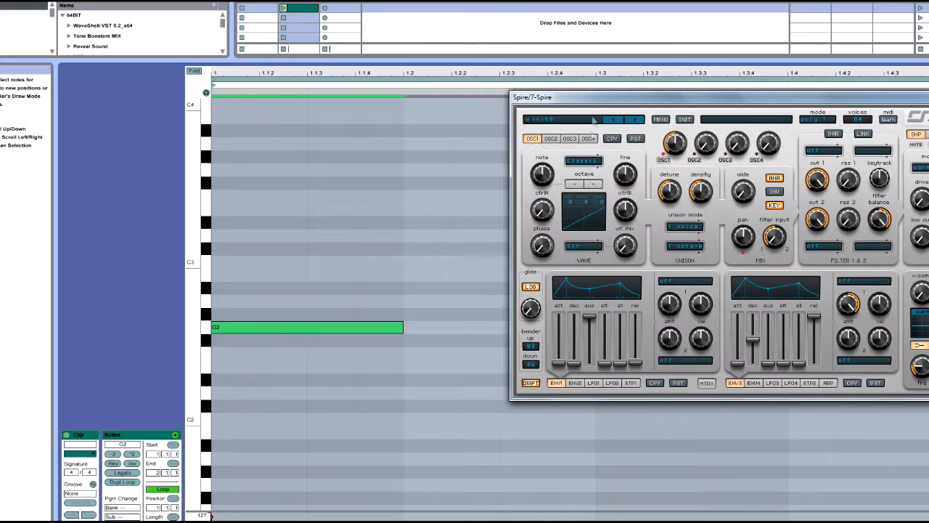
# Transpose the G2 note up one octave to G3.
pyautogui.scroll(3, 228, 399)
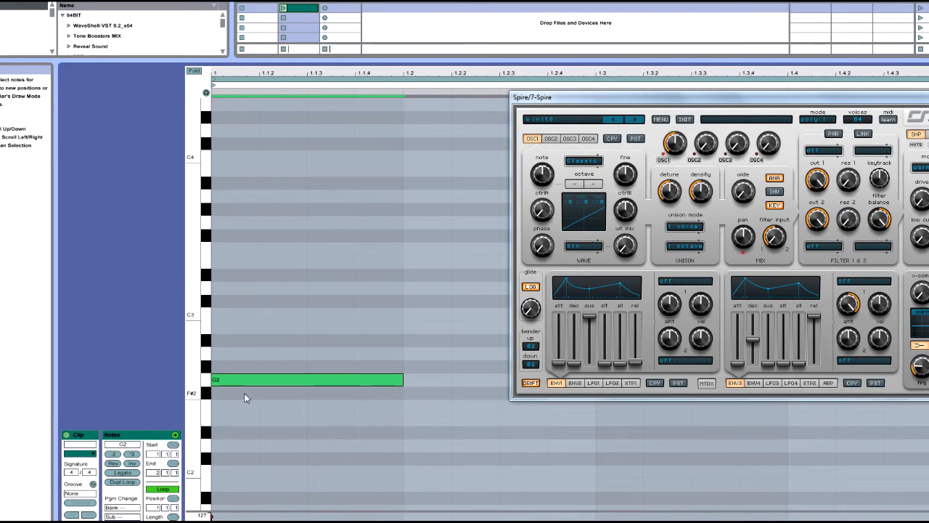
pyautogui.hotkey('shift', 'Up')
pyautogui.click(243, 222)
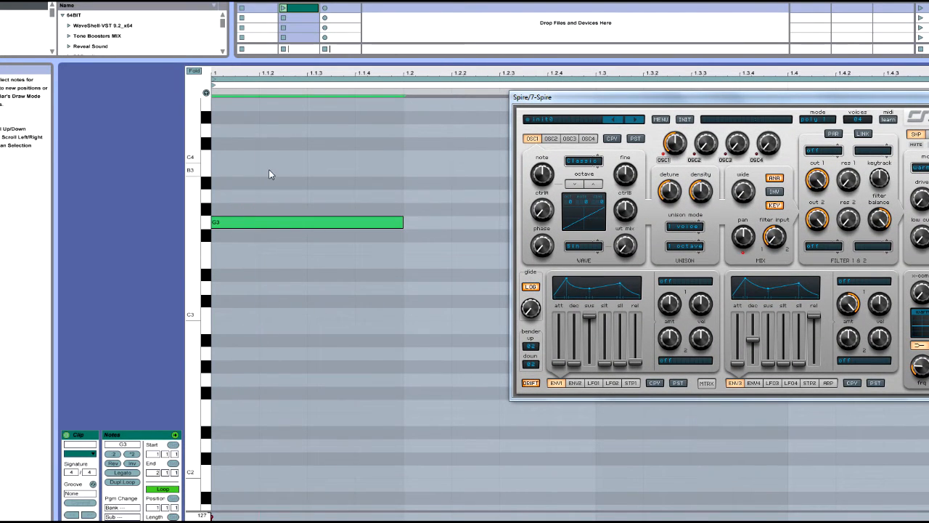
# Raise OSC1 by one octave in Spire, audition the G3 key, and delete the G3 note.
pyautogui.click(595, 184)
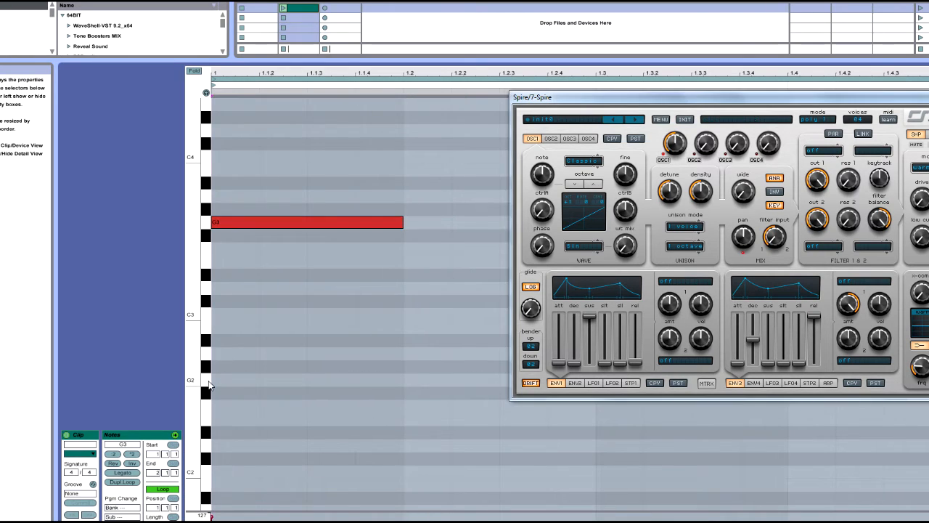
pyautogui.click(208, 225)
pyautogui.press('Delete')
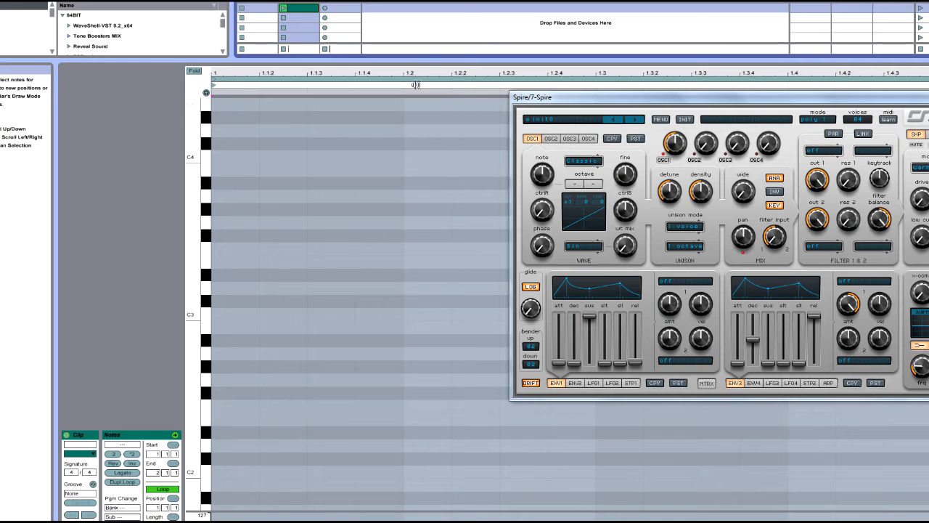
# Arrange the note editor and the Spire window so the synth and the piano roll's lower keys are both accessible.
pyautogui.moveTo(419, 60); pyautogui.dragTo(420, 424)
pyautogui.moveTo(574, 101); pyautogui.dragTo(295, 102)
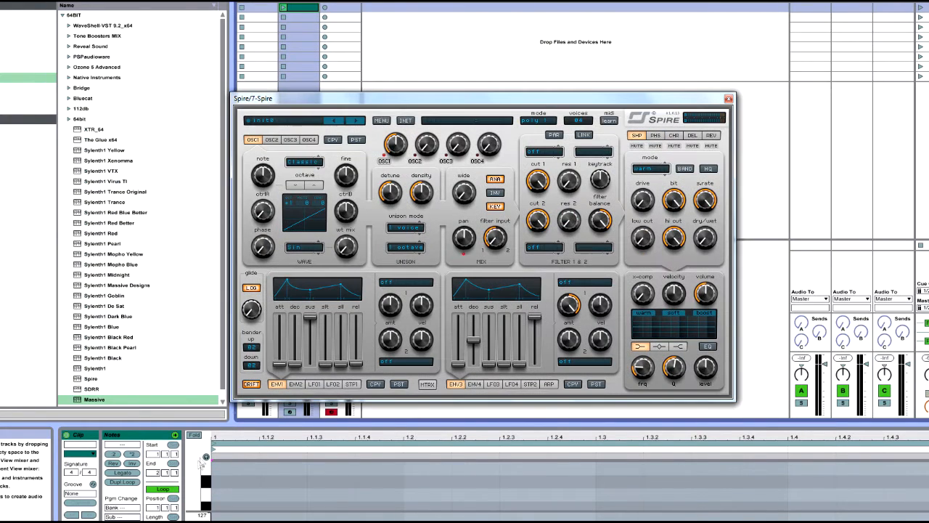
pyautogui.moveTo(282, 426); pyautogui.dragTo(283, 180)
pyautogui.scroll(-5, 286, 405)
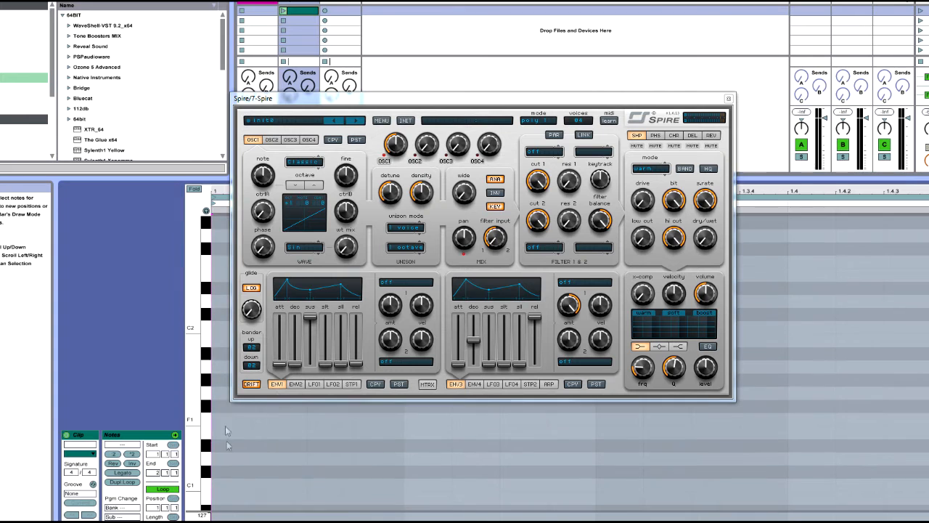
pyautogui.moveTo(361, 106); pyautogui.dragTo(491, 33)
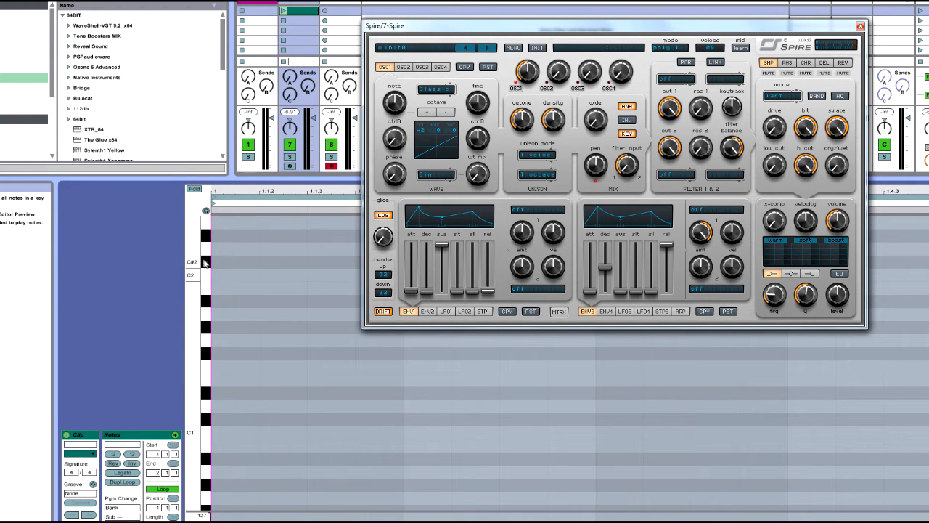
pyautogui.scroll(2, 265, 329)
pyautogui.scroll(2, 213, 265)
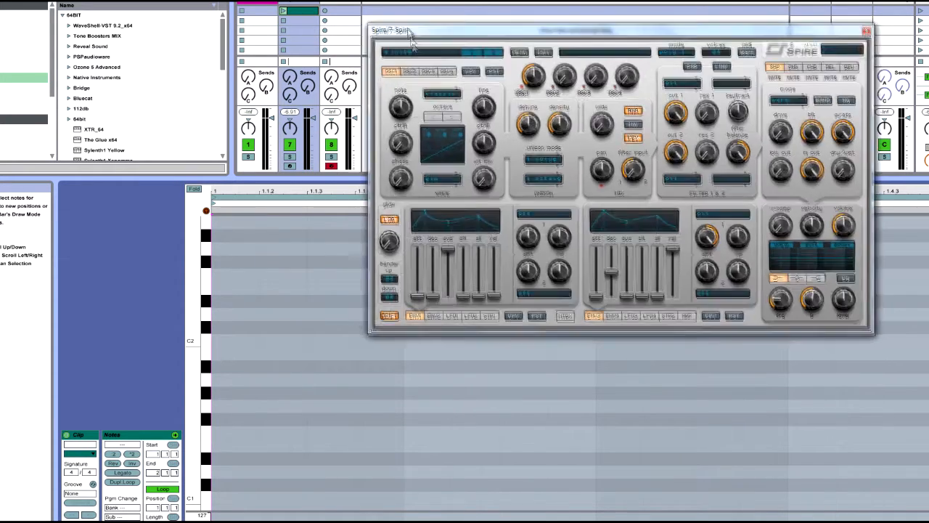
pyautogui.moveTo(399, 25); pyautogui.dragTo(426, 165)
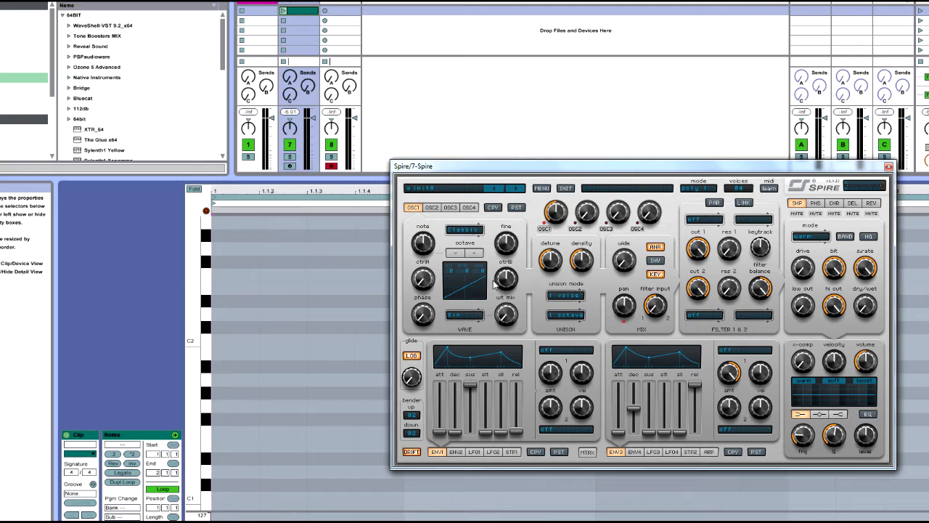
# Try the Noise and FM oscillator types on OSC1, and set the type back to Classic.
pyautogui.click(467, 230)
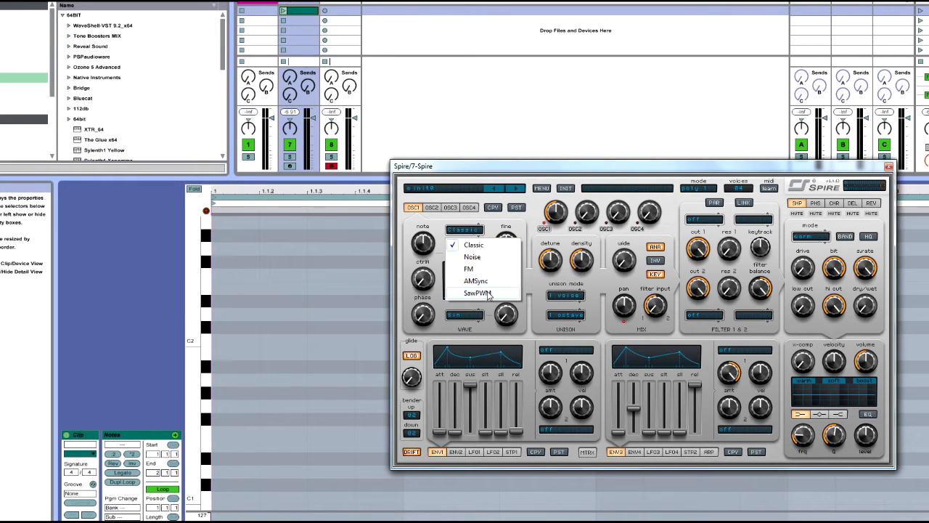
pyautogui.click(476, 248)
pyautogui.click(470, 230)
pyautogui.click(475, 248)
pyautogui.click(471, 231)
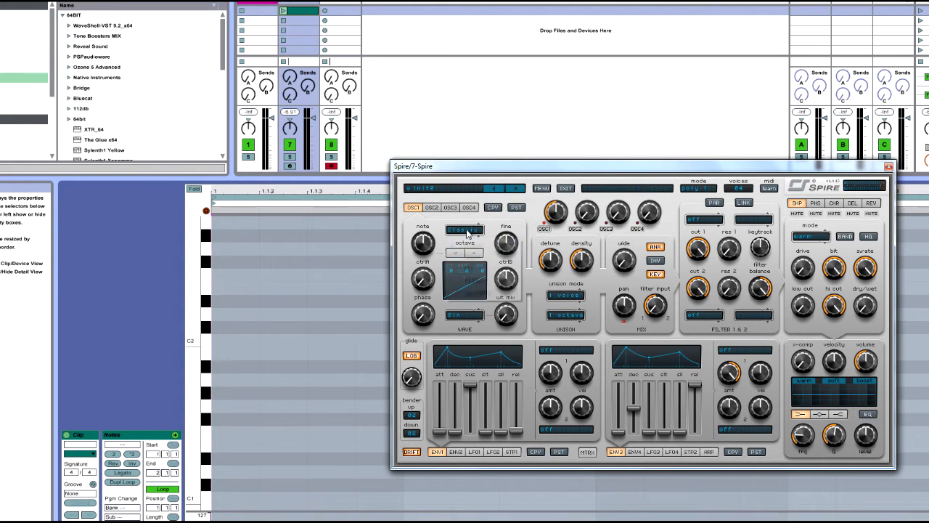
pyautogui.click(472, 257)
pyautogui.click(464, 230)
pyautogui.click(469, 269)
pyautogui.click(468, 230)
pyautogui.click(473, 246)
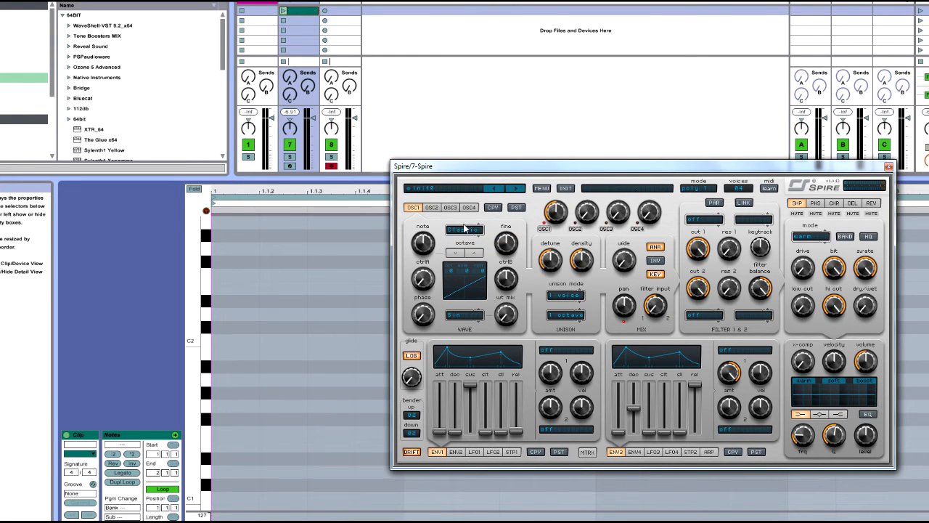
# Hide the clip detail view and raise OSC1's ctrlA to 1000 for a square wave.
pyautogui.moveTo(483, 168); pyautogui.dragTo(462, 79)
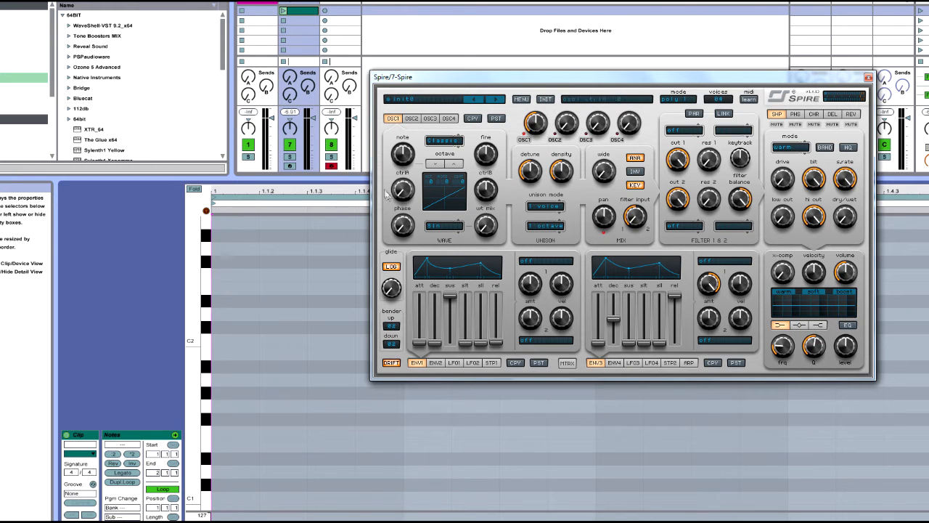
pyautogui.click(516, 505)
pyautogui.hotkey('ctrl', 'alt', 'l')
pyautogui.click(406, 196)
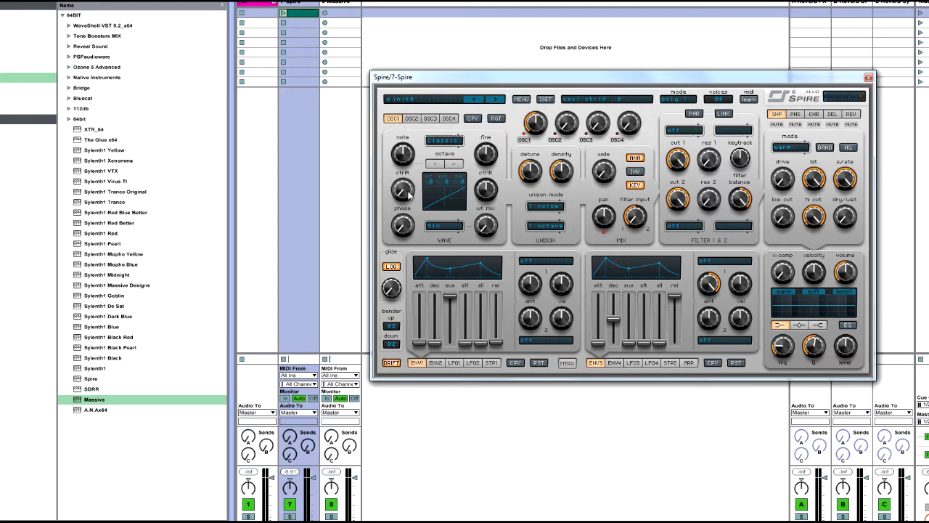
pyautogui.moveTo(406, 194); pyautogui.dragTo(407, 171)
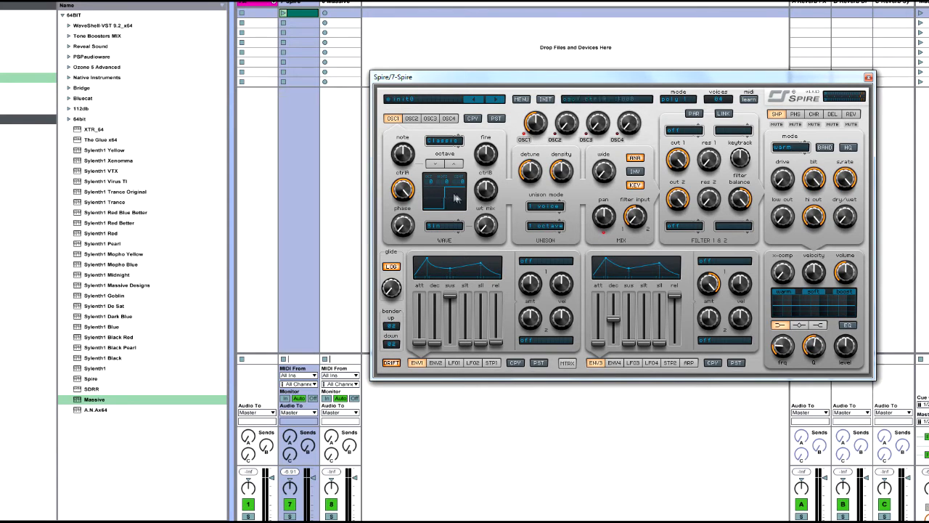
pyautogui.moveTo(486, 190)
pyautogui.mouseDown()
pyautogui.moveTo(501, 169)
pyautogui.moveTo(488, 192)
pyautogui.mouseUp()
# Load Sylenth1 on a new track and set oscillator A1's wave to Pulse.
pyautogui.doubleClick(99, 370)
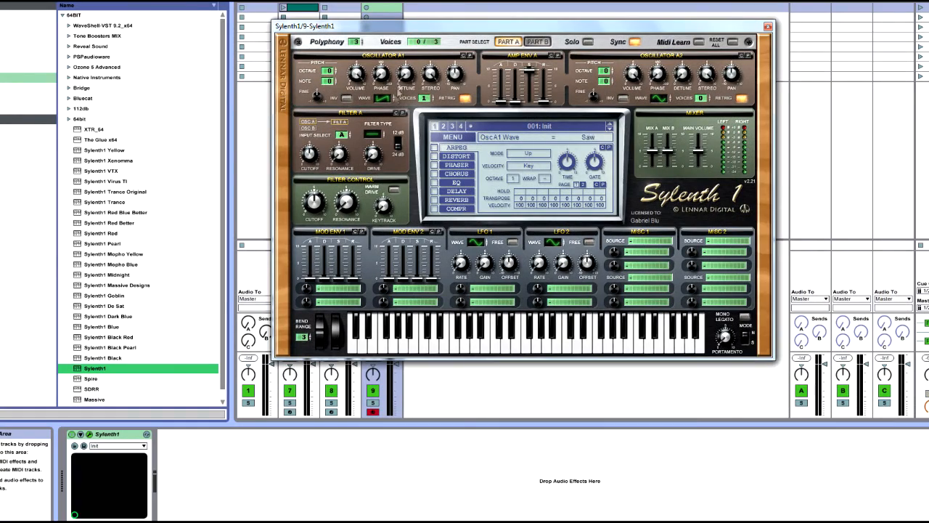
pyautogui.click(394, 99)
pyautogui.click(395, 100)
# Switch back to Spire and try OSC1's ctrlA and ctrlB knobs, leaving ctrlB at 500.
pyautogui.click(341, 2)
pyautogui.click(303, 2)
pyautogui.moveTo(410, 199)
pyautogui.mouseDown()
pyautogui.moveTo(412, 218)
pyautogui.moveTo(411, 190)
pyautogui.mouseUp()
pyautogui.moveTo(486, 190); pyautogui.dragTo(489, 199)
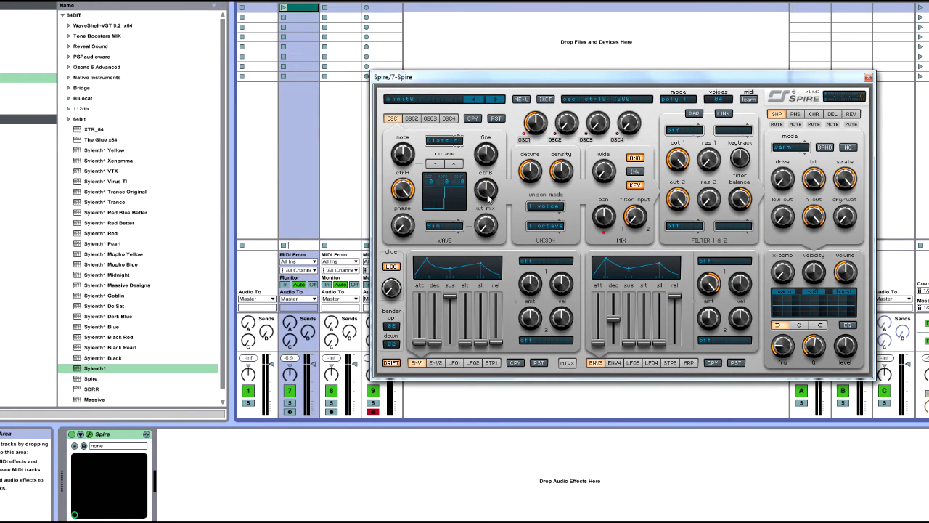
pyautogui.moveTo(442, 78); pyautogui.dragTo(452, 130)
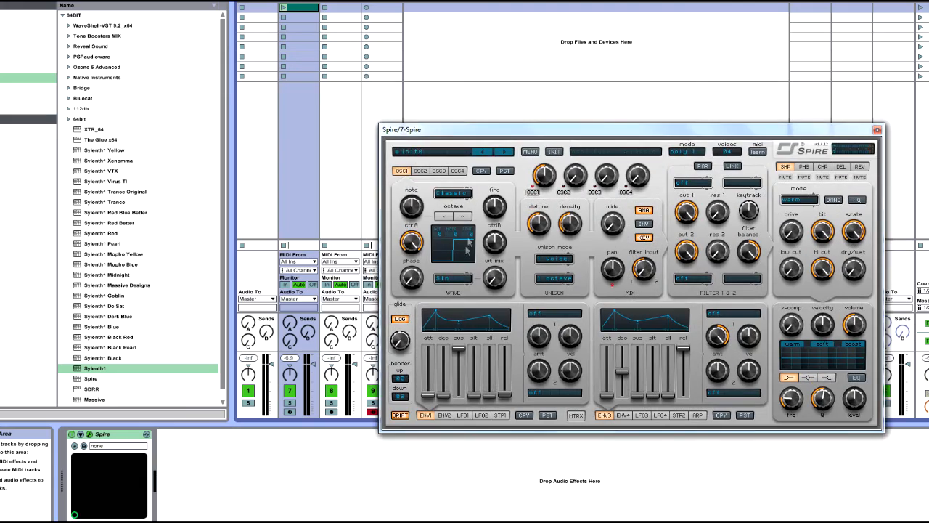
# Narrow Spire's OSC1 pulse with ctrlB and set Sylenth1's oscillator A1 wave to QPulse for comparison.
pyautogui.click(390, 4)
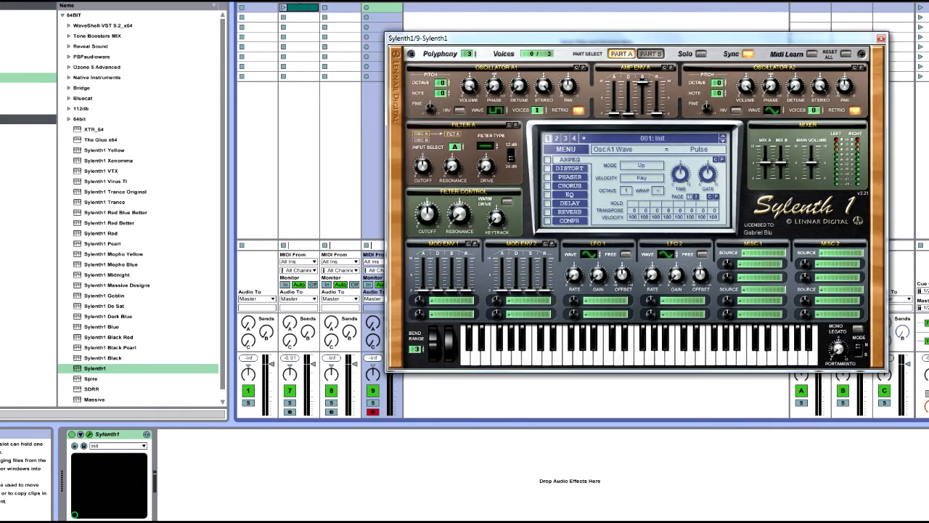
pyautogui.click(299, 4)
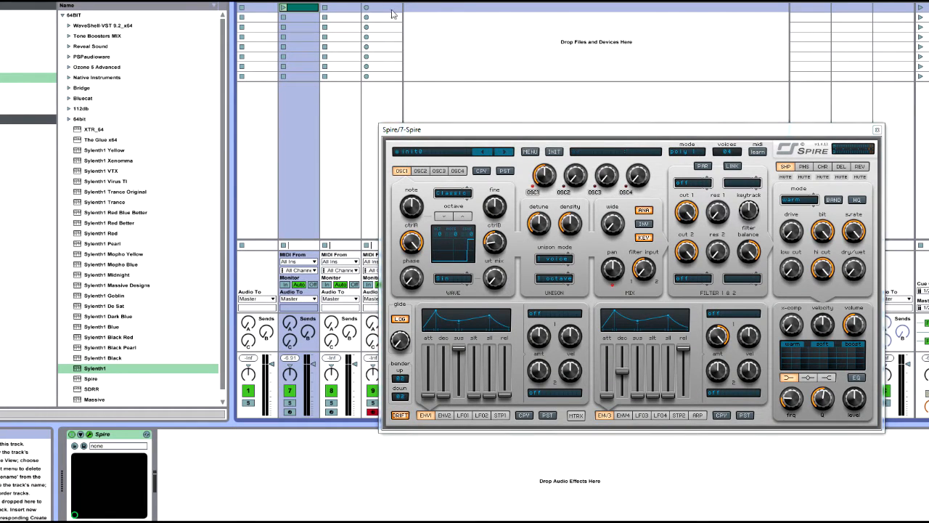
pyautogui.click(382, 7)
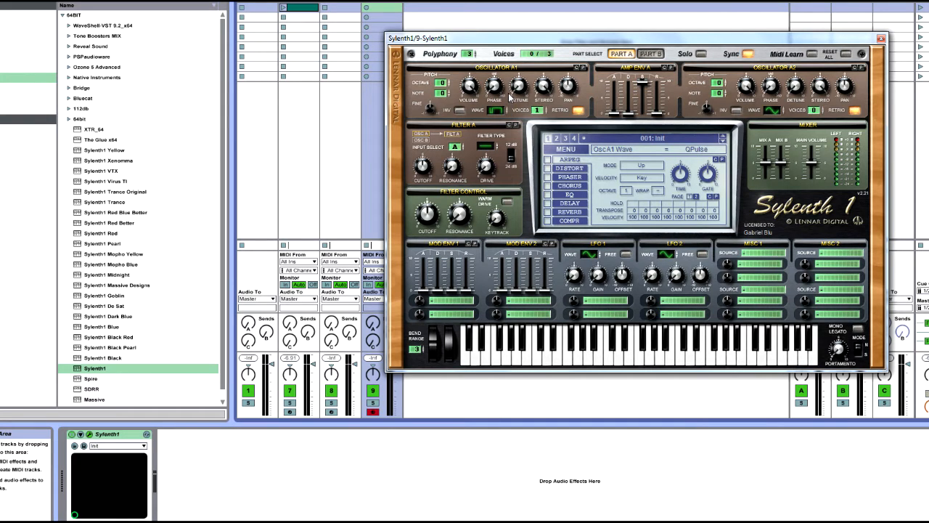
# Return to Spire after checking the Massive and Sylenth1 tracks, and sweep OSC1's ctrlB up and down to vary the pulse width.
pyautogui.click(341, 7)
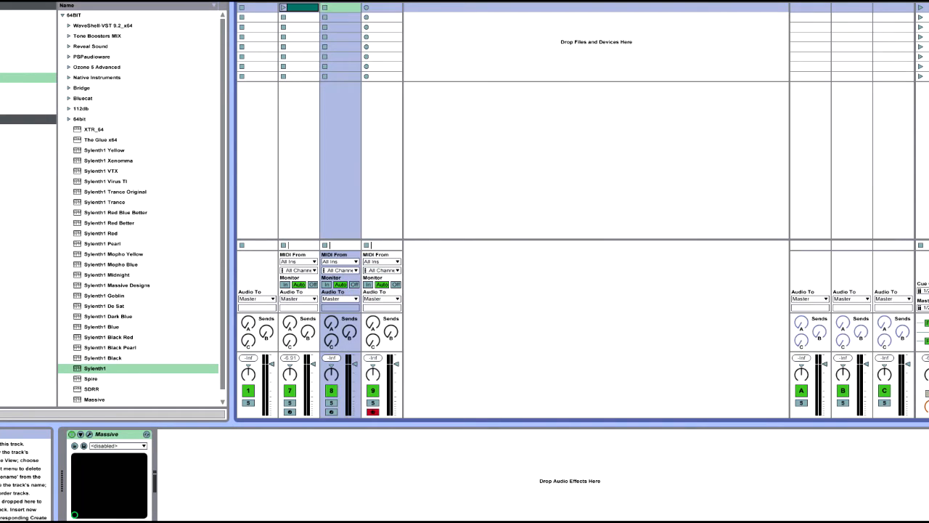
pyautogui.click(374, 8)
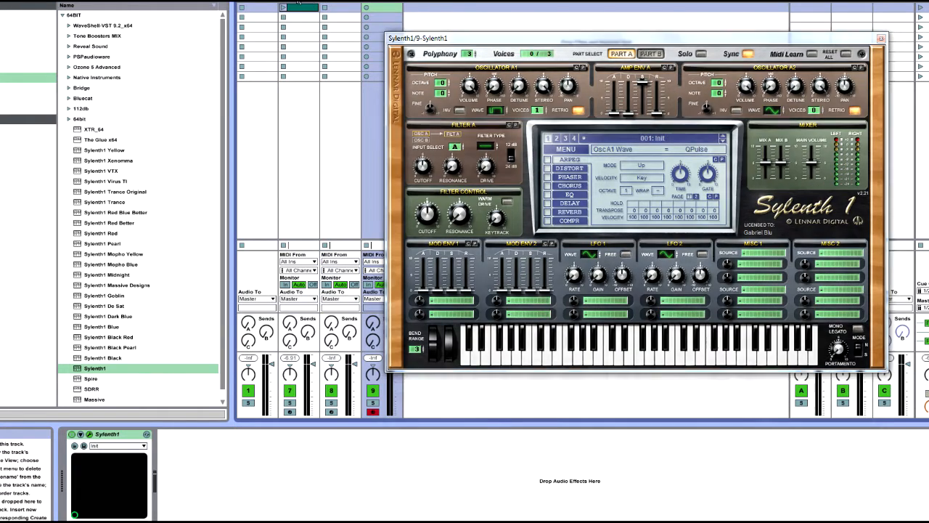
pyautogui.click(300, 8)
pyautogui.moveTo(493, 241); pyautogui.dragTo(509, 179)
pyautogui.moveTo(497, 242); pyautogui.dragTo(497, 249)
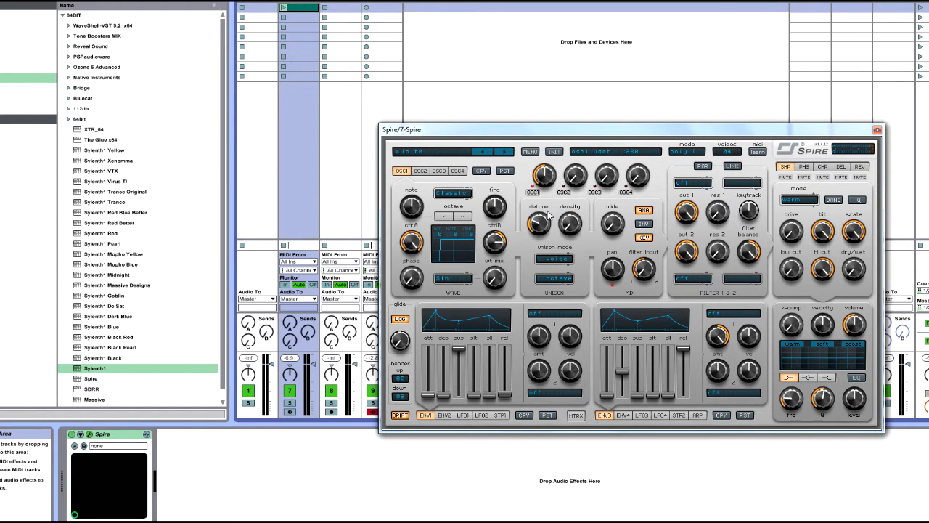
pyautogui.moveTo(496, 242); pyautogui.dragTo(493, 293)
# Arm the Spire track for recording and reset OSC1's ctrlB and ctrlA to their defaults for a saw wave.
pyautogui.click(290, 411)
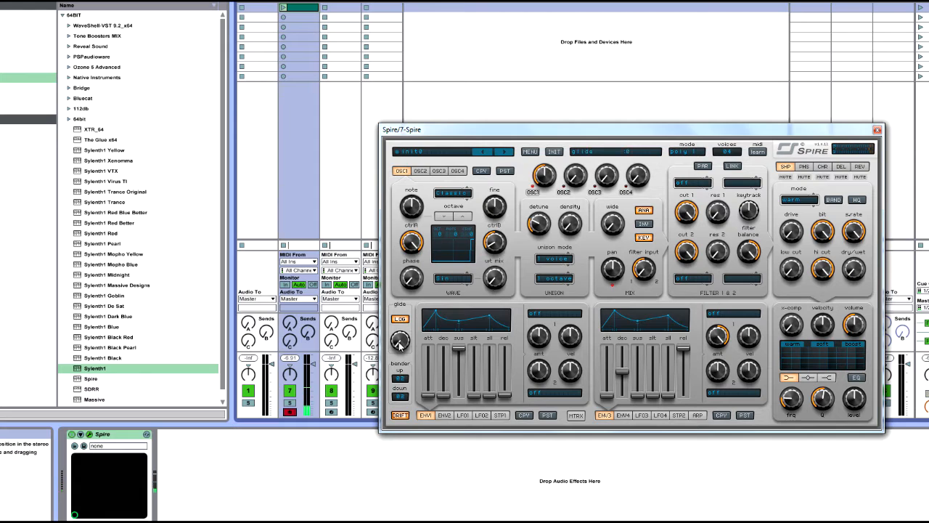
pyautogui.moveTo(408, 338); pyautogui.dragTo(408, 334)
pyautogui.moveTo(496, 242); pyautogui.dragTo(501, 225)
pyautogui.doubleClick(496, 239)
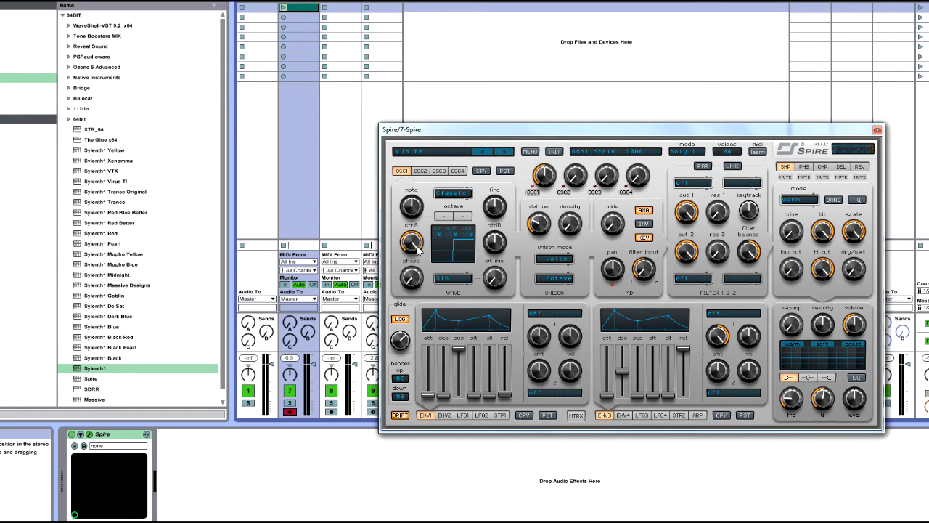
pyautogui.doubleClick(419, 240)
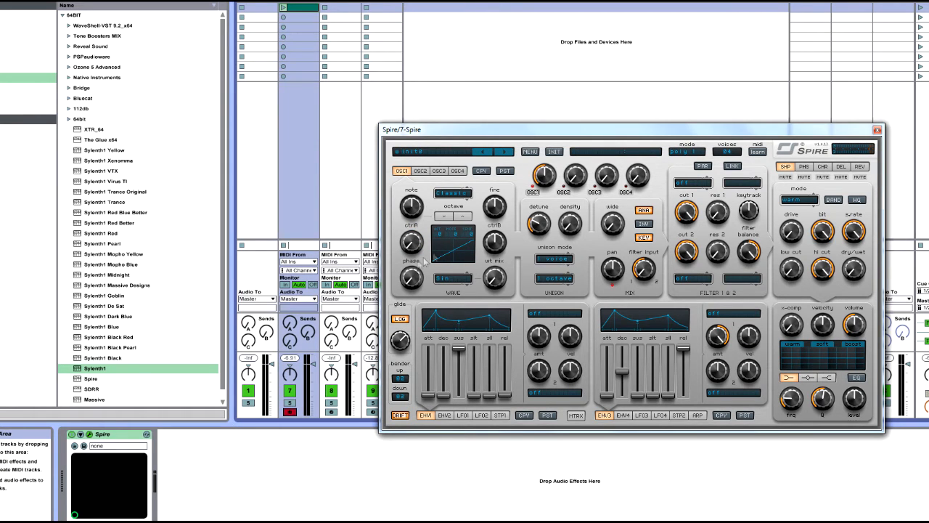
# Review the oscillator types available for Spire's OSC1 and keep Classic selected.
pyautogui.click(460, 202)
pyautogui.click(467, 198)
pyautogui.click(453, 193)
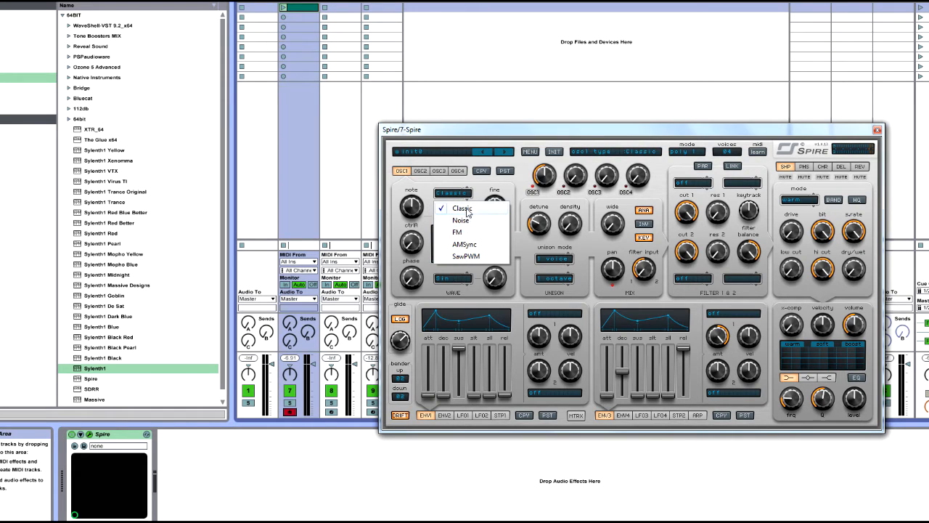
pyautogui.click(460, 208)
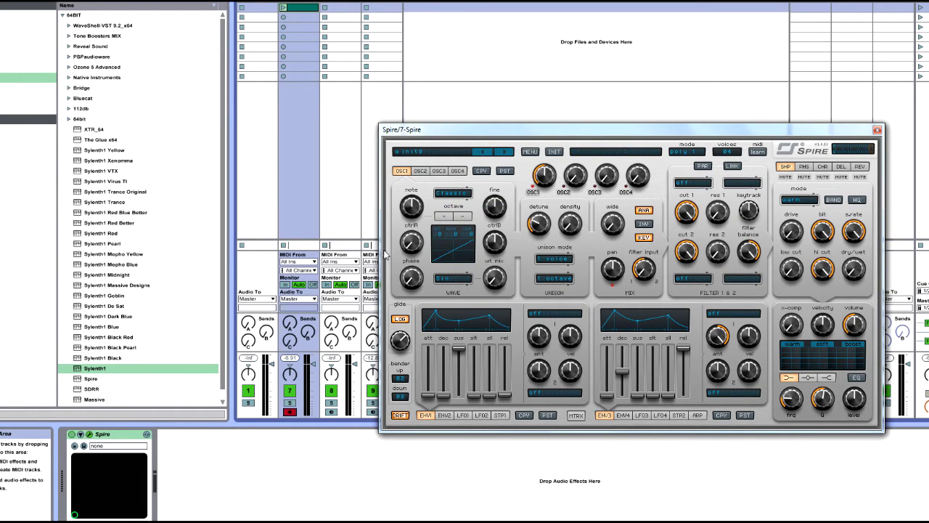
# Open Massive to examine OSC1's wavetable list for comparison, and return to Spire.
pyautogui.click(347, 6)
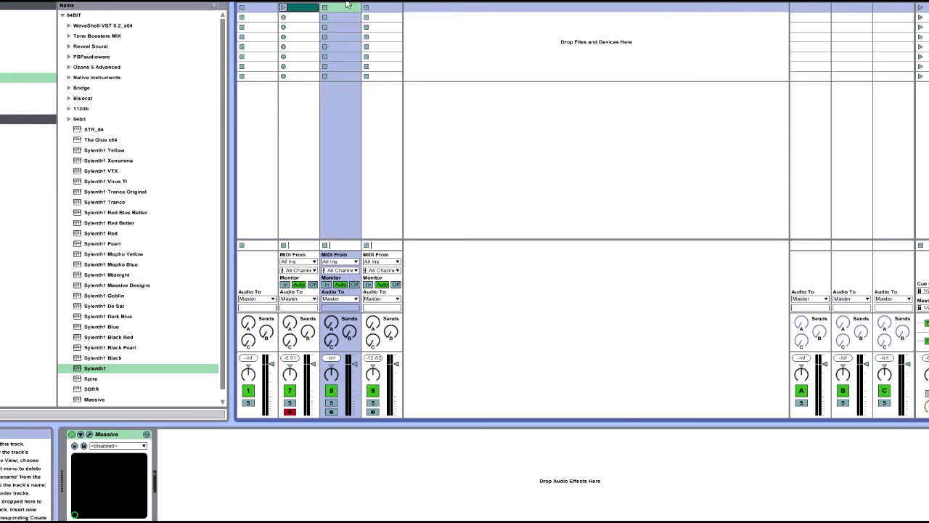
pyautogui.click(90, 434)
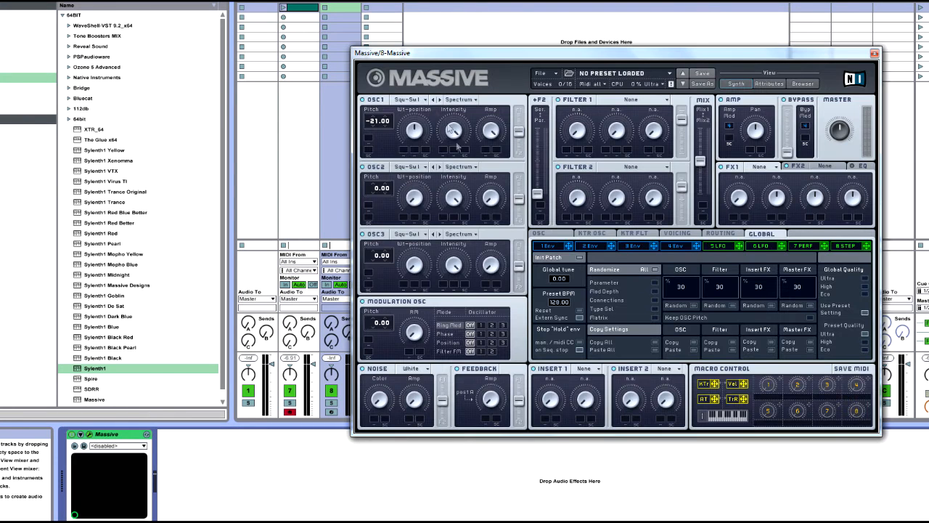
pyautogui.click(414, 101)
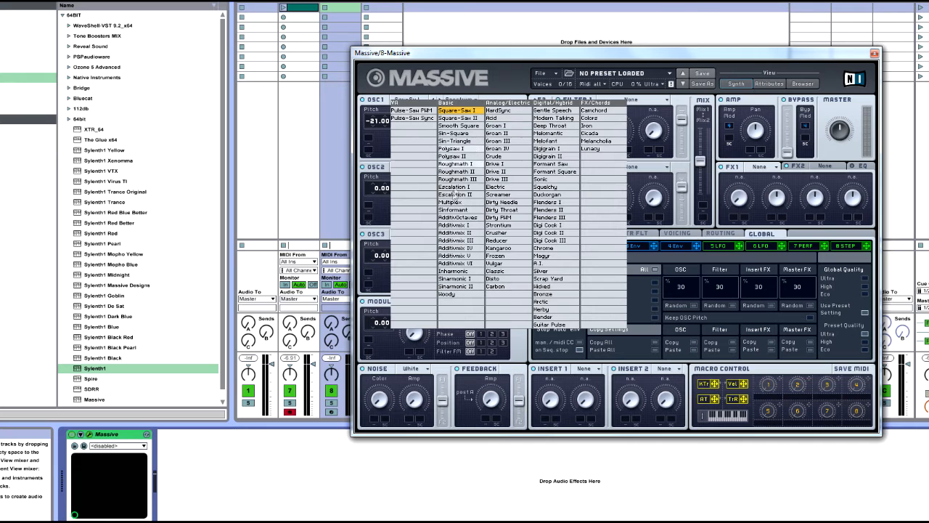
pyautogui.click(307, 7)
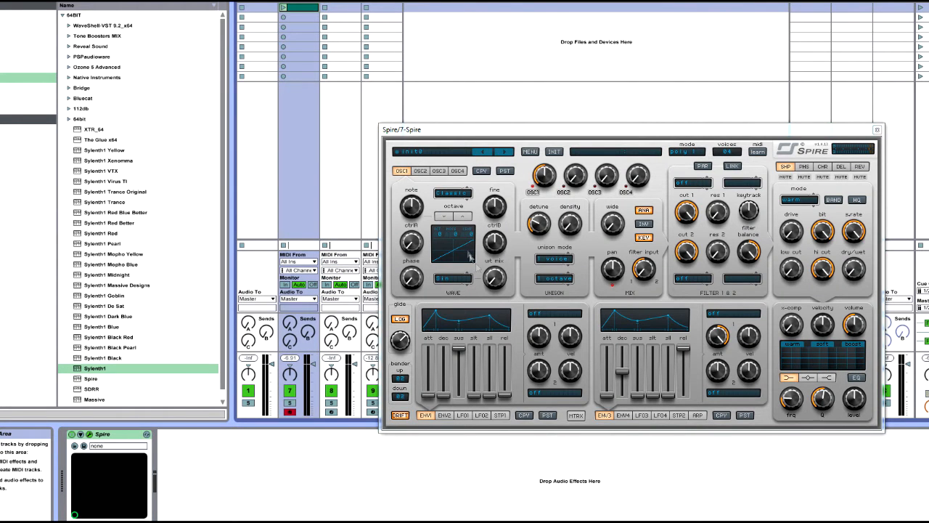
# Examine the wavetables offered for Spire's OSC1, leaving Sin selected.
pyautogui.click(457, 280)
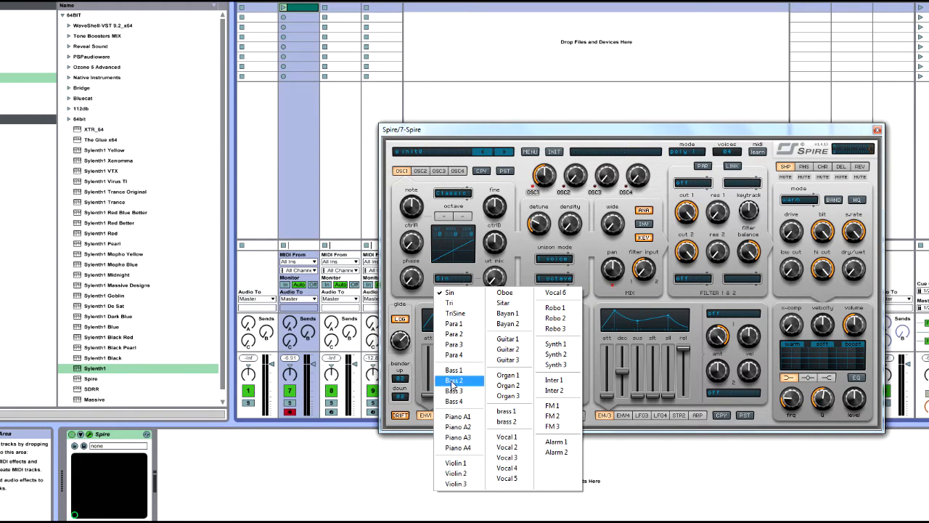
pyautogui.click(495, 273)
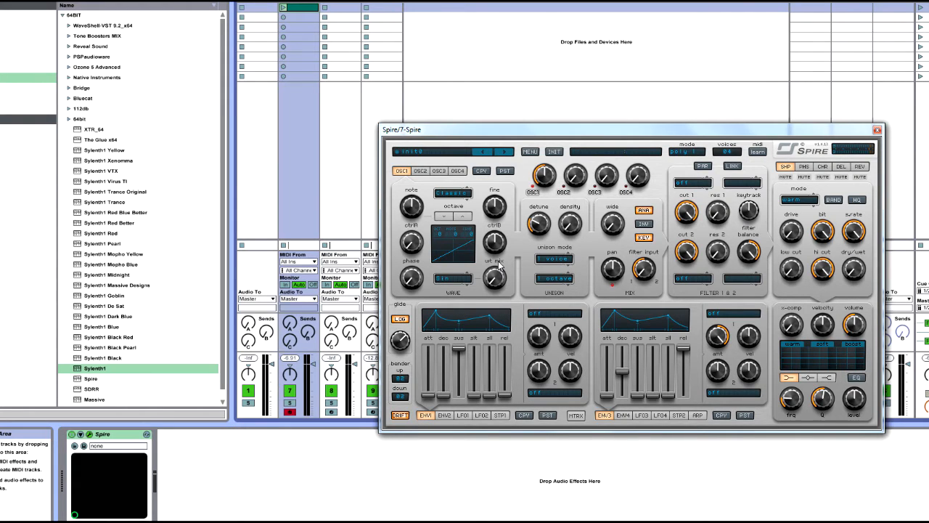
pyautogui.click(456, 276)
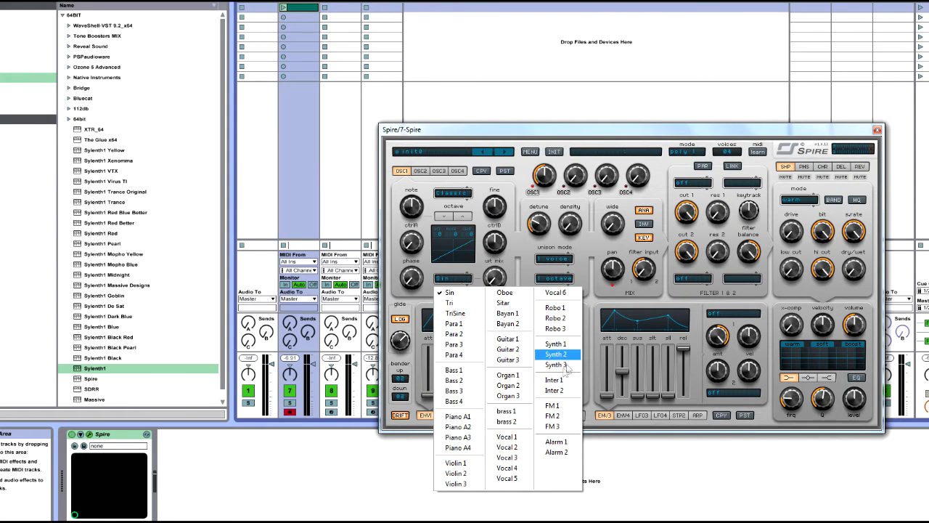
pyautogui.click(515, 264)
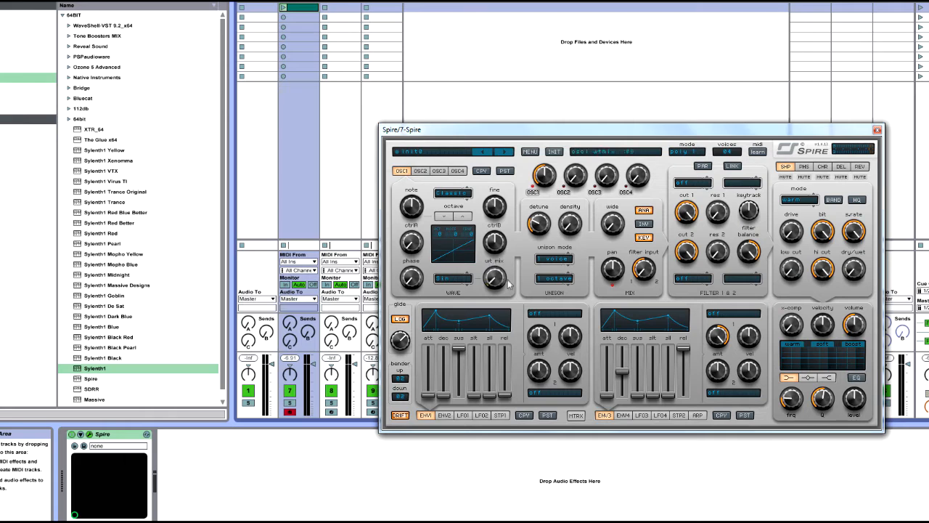
pyautogui.click(458, 279)
# Try blending the Sin wavetable into OSC1 with wt mix, reopening Spire's window on the way, and turn wt mix back to zero.
pyautogui.moveTo(493, 282); pyautogui.dragTo(564, 178)
pyautogui.moveTo(494, 278); pyautogui.dragTo(487, 330)
pyautogui.moveTo(497, 285); pyautogui.dragTo(502, 280)
pyautogui.click(877, 129)
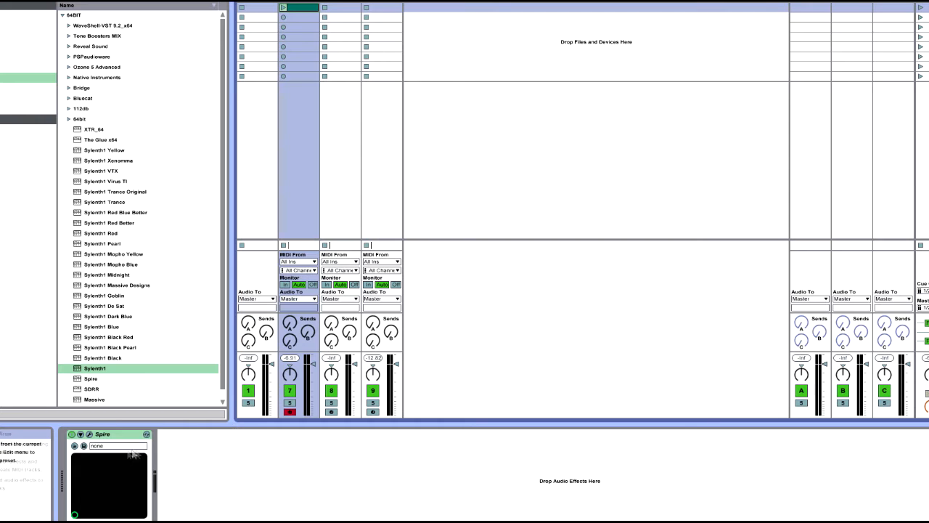
pyautogui.click(90, 433)
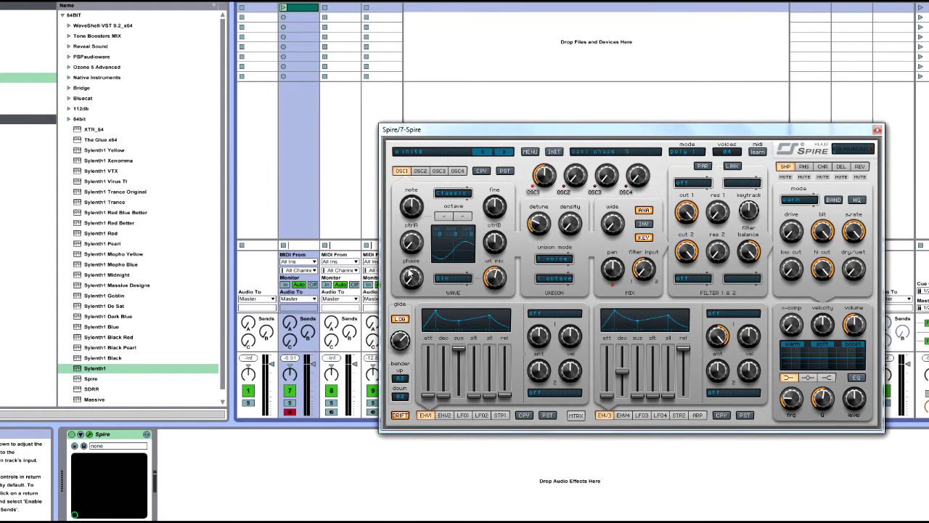
pyautogui.moveTo(411, 279); pyautogui.dragTo(416, 283)
pyautogui.moveTo(504, 281); pyautogui.dragTo(507, 318)
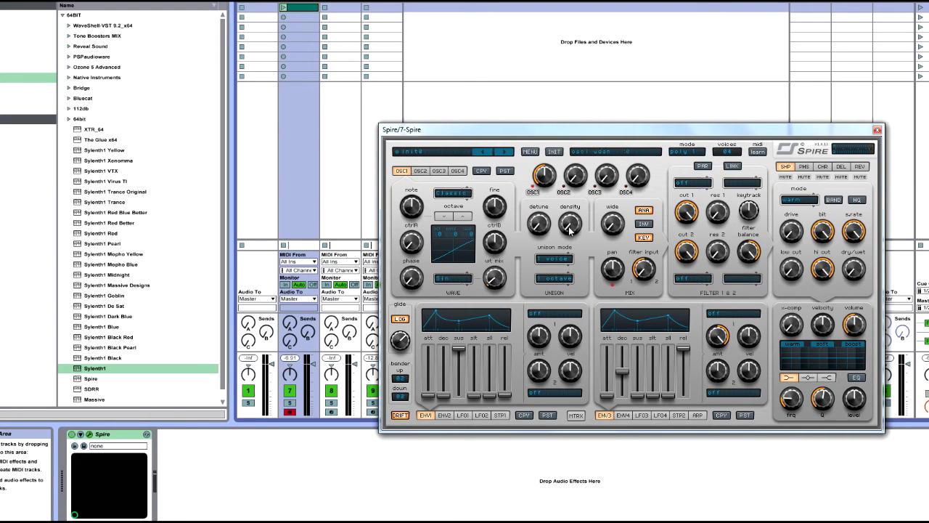
# Check oscillator A1's detune control in Sylenth1, return to Spire and turn OSC1's density down to 0.
pyautogui.click(373, 7)
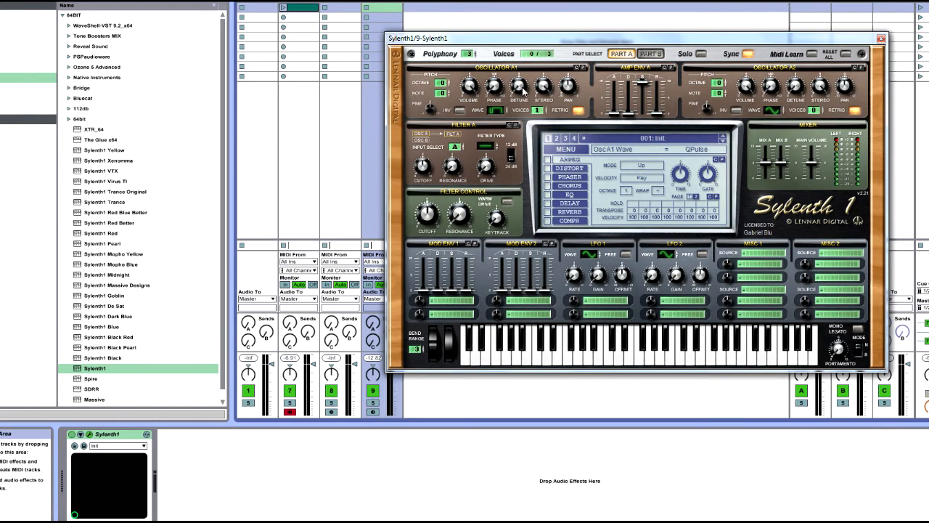
pyautogui.click(312, 7)
pyautogui.moveTo(572, 225); pyautogui.dragTo(566, 331)
pyautogui.moveTo(573, 227)
pyautogui.mouseDown()
pyautogui.moveTo(574, 198)
pyautogui.moveTo(583, 285)
pyautogui.moveTo(571, 194)
pyautogui.moveTo(570, 277)
pyautogui.moveTo(568, 232)
pyautogui.mouseUp()
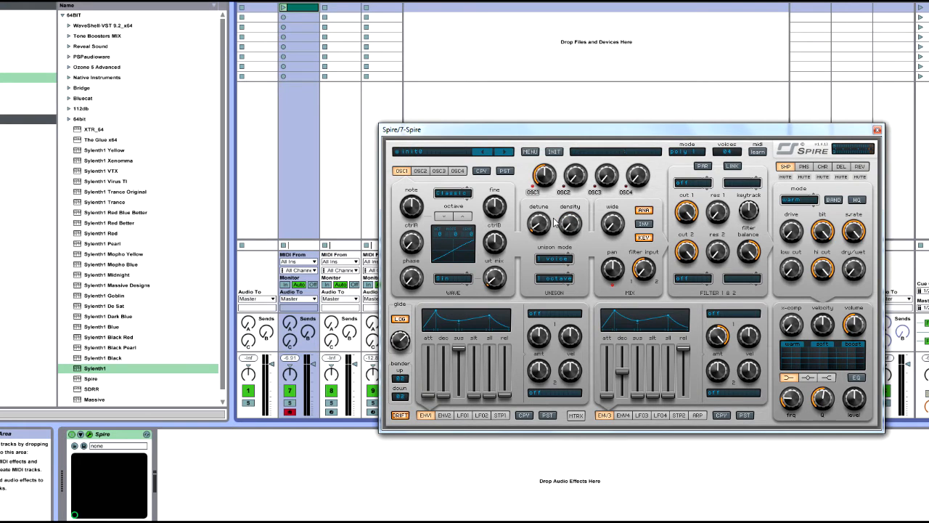
# Raise OSC1's detune and set its unison mode to 8 voices.
pyautogui.moveTo(549, 221); pyautogui.dragTo(568, 170)
pyautogui.click(556, 259)
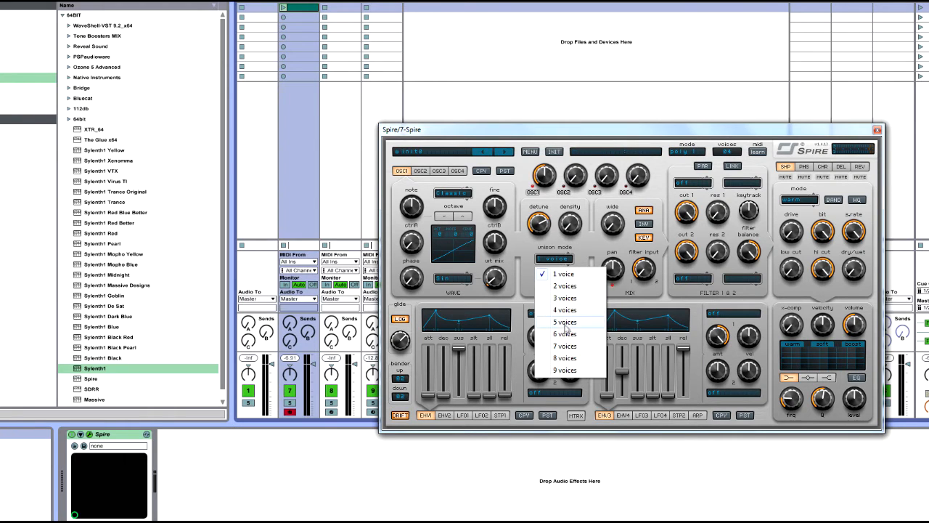
pyautogui.click(554, 353)
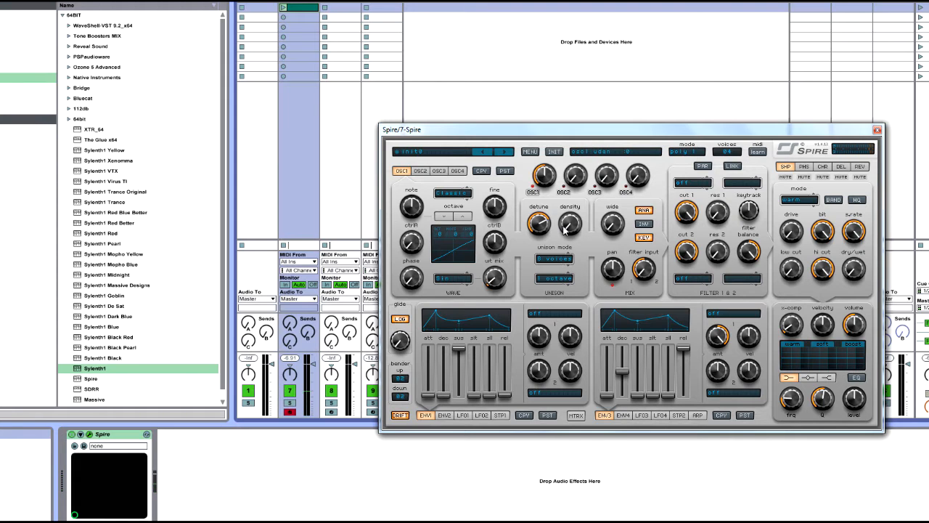
# Sweep OSC1's density and detune upward, and turn both back down to minimum.
pyautogui.moveTo(568, 230); pyautogui.dragTo(658, 160)
pyautogui.moveTo(546, 223); pyautogui.dragTo(559, 172)
pyautogui.moveTo(578, 226); pyautogui.dragTo(574, 312)
pyautogui.moveTo(533, 237); pyautogui.dragTo(550, 354)
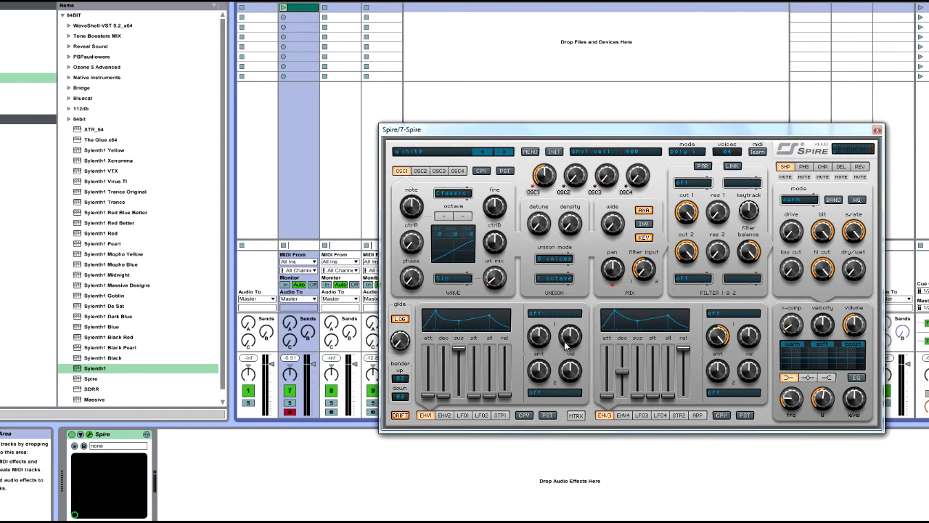
# Set OSC1's unison mode to 1 voice.
pyautogui.click(560, 258)
pyautogui.click(564, 271)
pyautogui.click(563, 276)
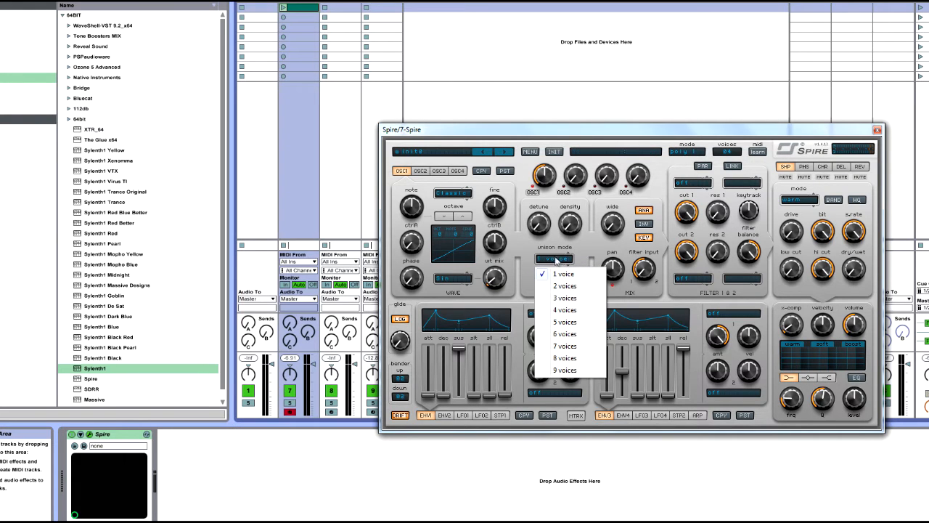
pyautogui.click(564, 273)
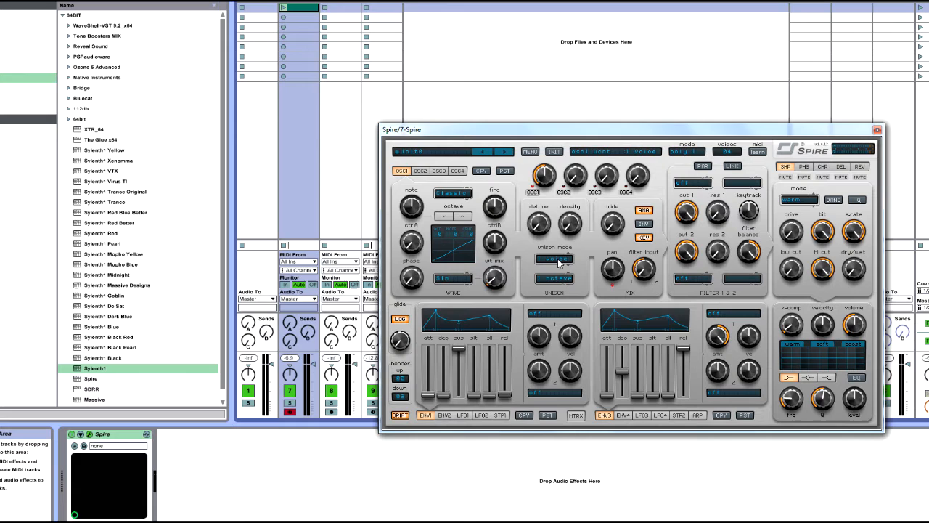
# Try OSC1's unison mode at 4, 8 and 9 voices.
pyautogui.click(559, 263)
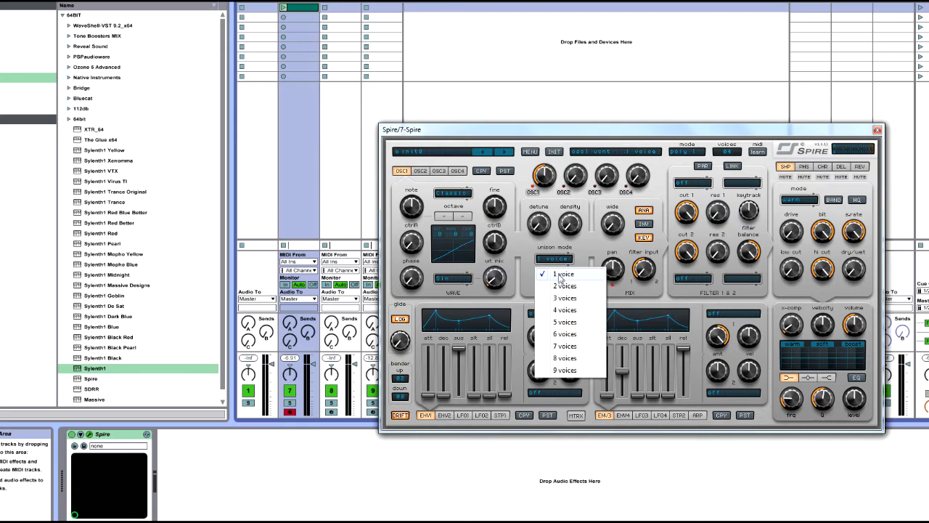
pyautogui.click(577, 311)
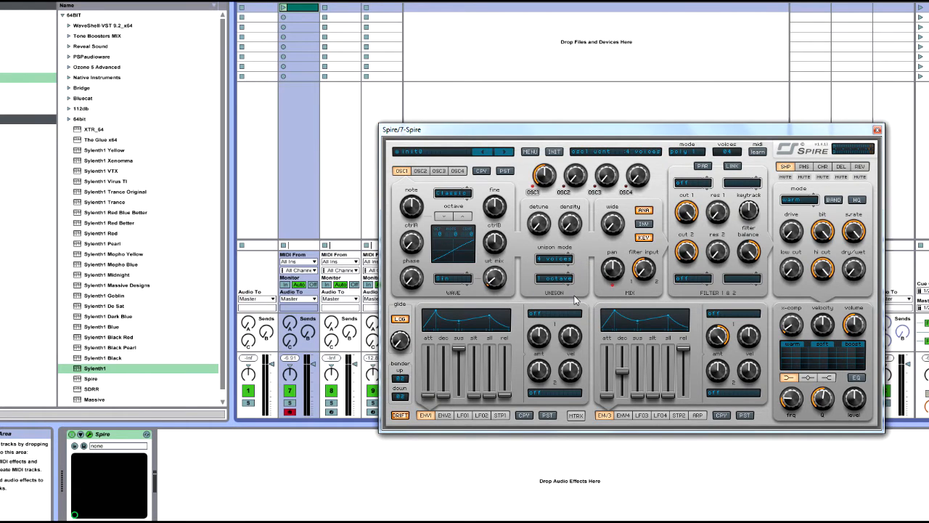
pyautogui.click(566, 260)
pyautogui.click(578, 312)
pyautogui.click(563, 263)
pyautogui.click(564, 360)
pyautogui.click(554, 263)
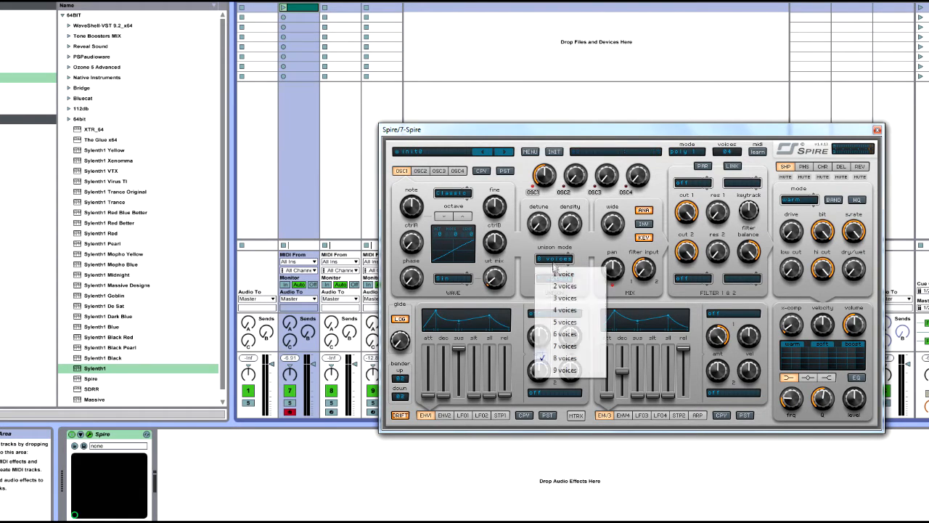
pyautogui.click(573, 371)
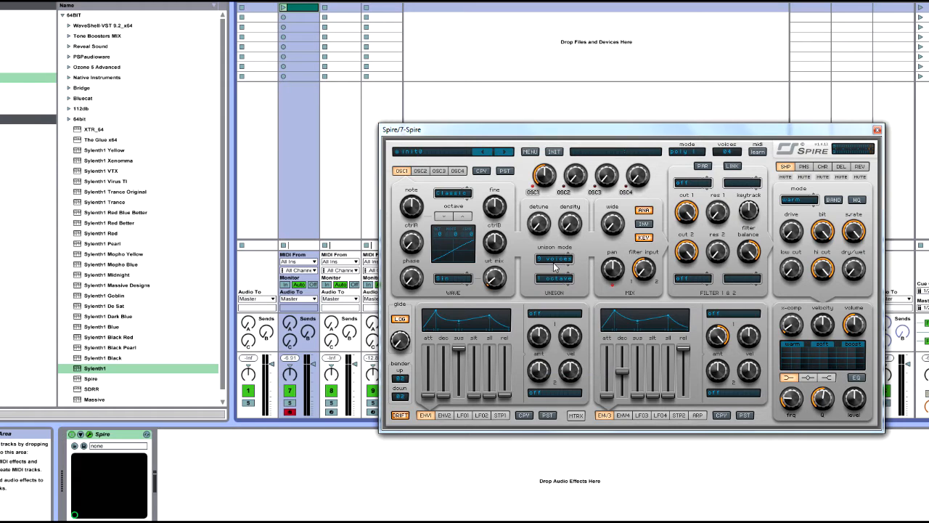
# Set OSC1's unison mode to 8 voices.
pyautogui.click(555, 262)
pyautogui.click(566, 358)
pyautogui.click(558, 262)
pyautogui.click(572, 358)
# Reselect 1 octave for OSC1's unison spread and change it to 2 octave.
pyautogui.click(550, 282)
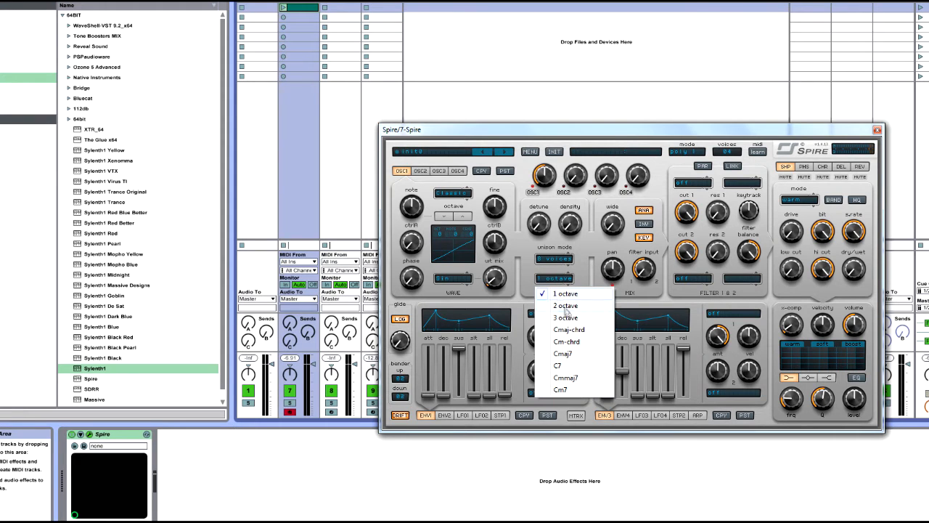
pyautogui.click(583, 271)
pyautogui.click(570, 280)
pyautogui.click(568, 294)
pyautogui.click(558, 288)
pyautogui.click(566, 310)
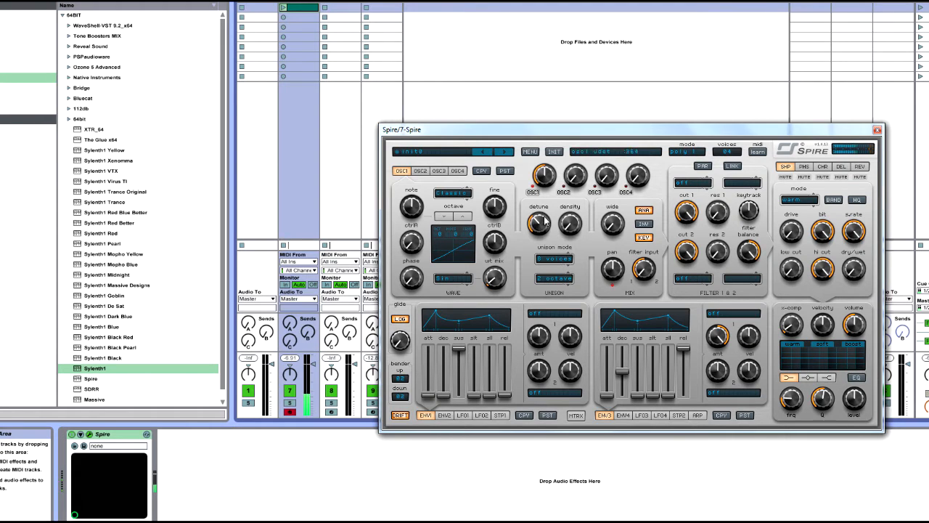
# Alternate OSC1's unison spread between 1 octave and 2 octave, ending on 1 octave.
pyautogui.click(554, 279)
pyautogui.click(560, 294)
pyautogui.click(561, 282)
pyautogui.click(551, 305)
pyautogui.click(546, 283)
pyautogui.click(577, 293)
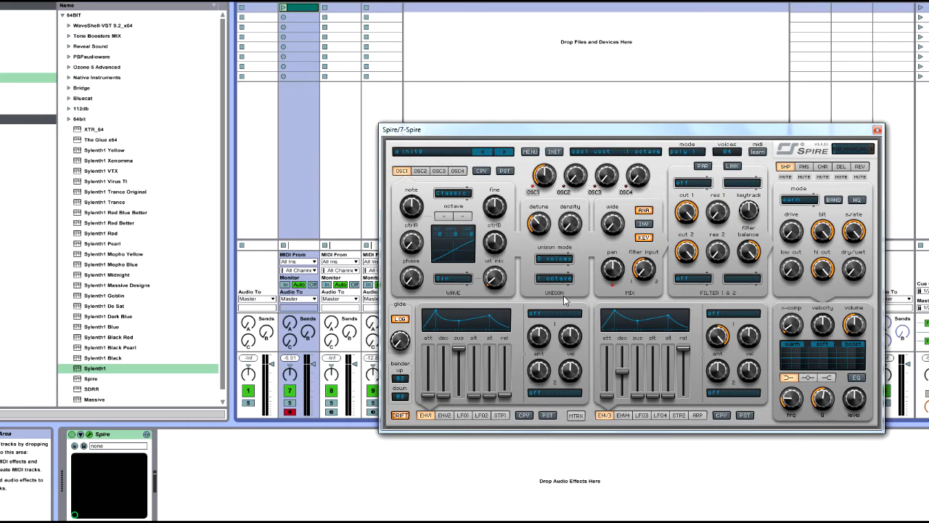
# Change OSC1's unison spread to the Cm-chrd option.
pyautogui.click(561, 282)
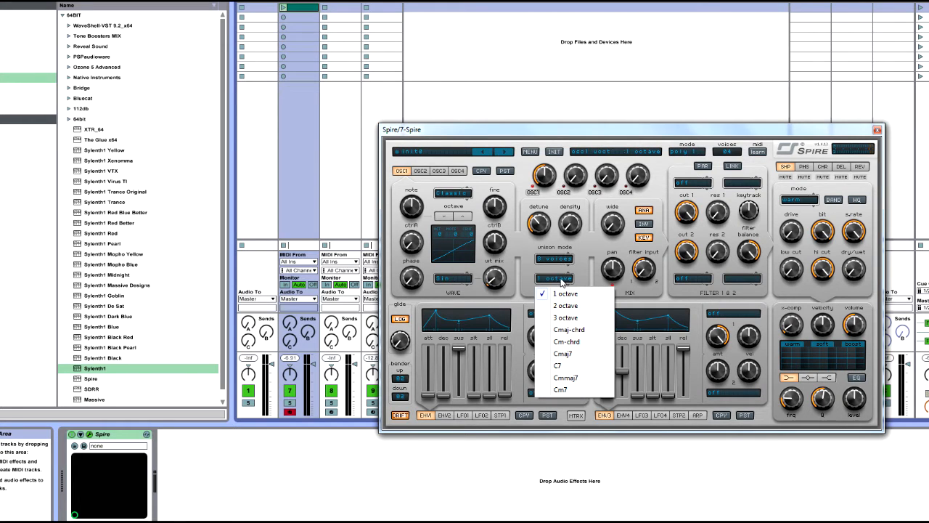
pyautogui.click(570, 341)
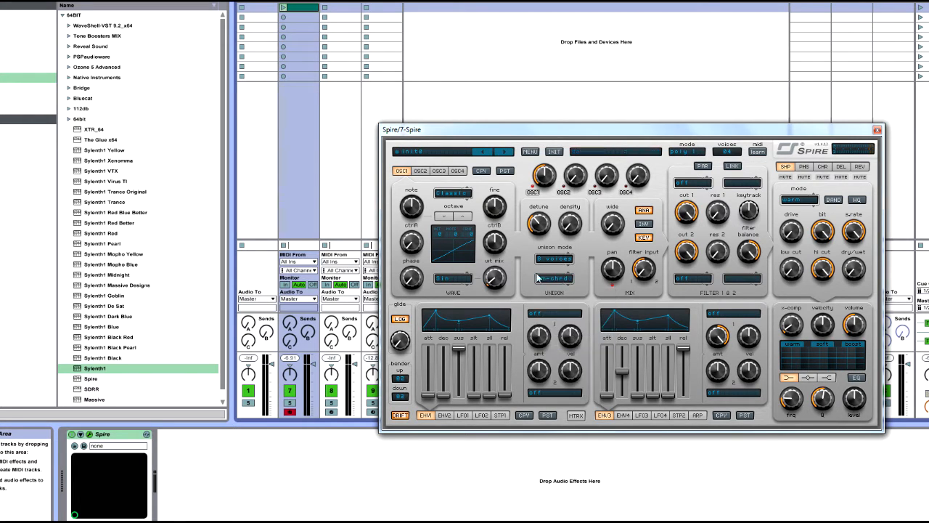
# Return OSC1's unison spread to 1 octave and compare OSC1's settings with those of OSC2.
pyautogui.scroll(-2, 563, 276)
pyautogui.click(559, 282)
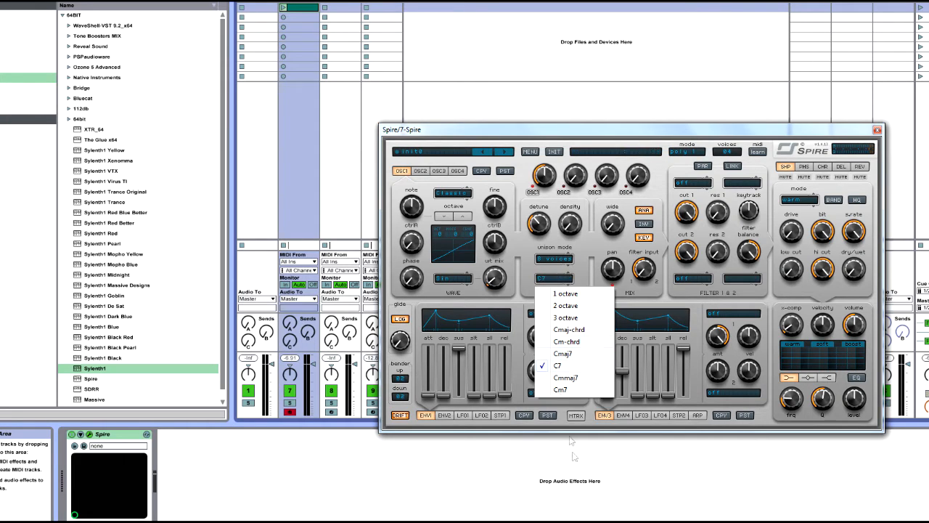
pyautogui.click(574, 293)
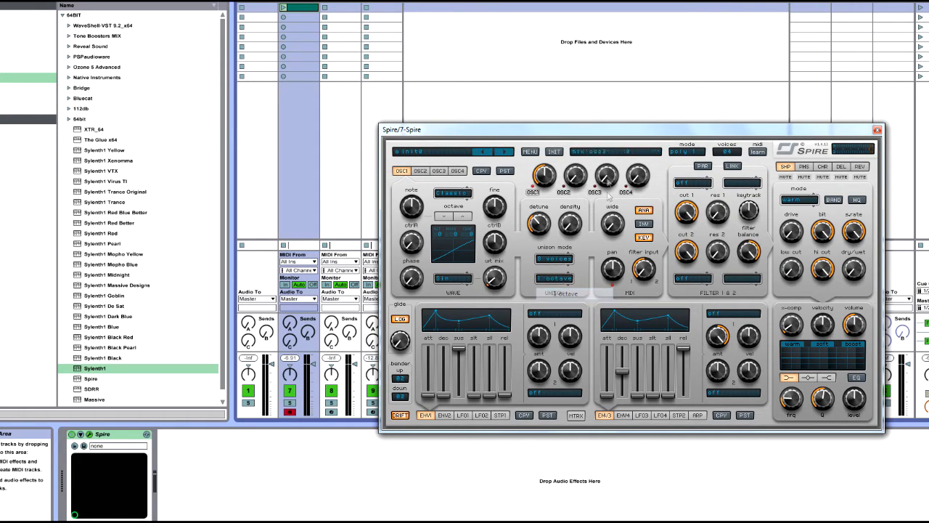
pyautogui.click(421, 172)
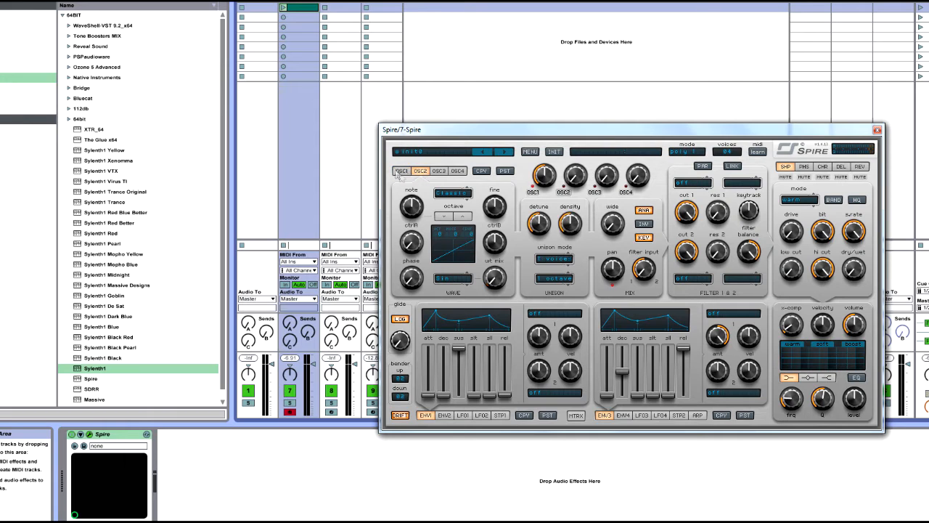
pyautogui.click(407, 173)
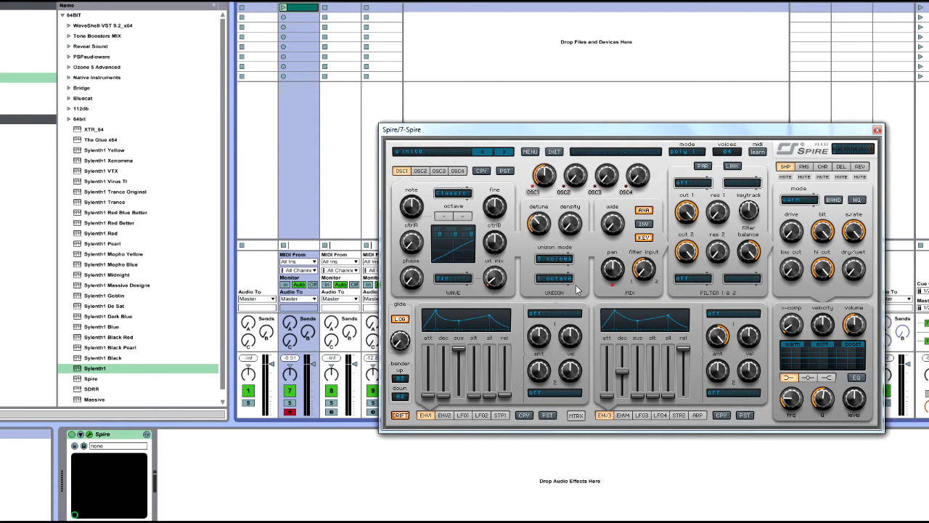
# Raise OSC1's wide amount to 1000 and bring it back to minimum, then toggle its KEY option off and on.
pyautogui.moveTo(604, 250); pyautogui.dragTo(640, 112)
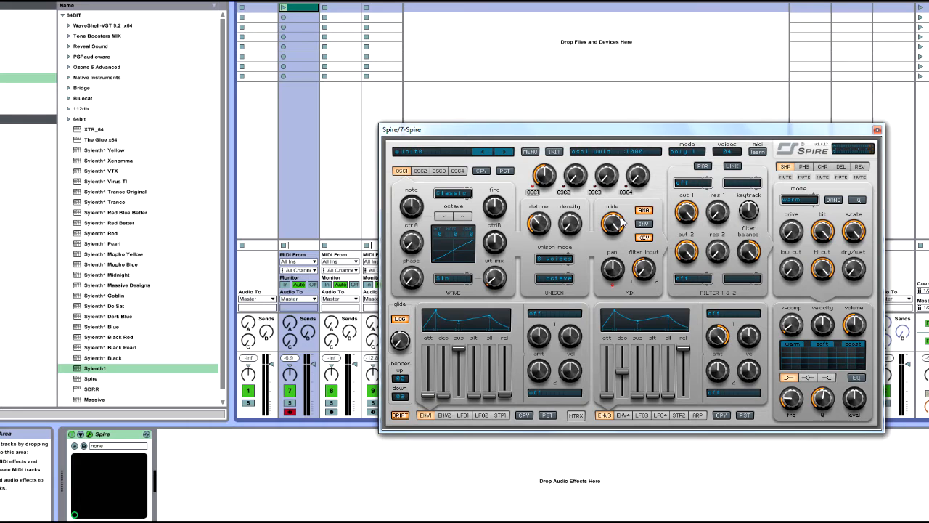
pyautogui.moveTo(622, 220); pyautogui.dragTo(622, 345)
pyautogui.click(710, 190)
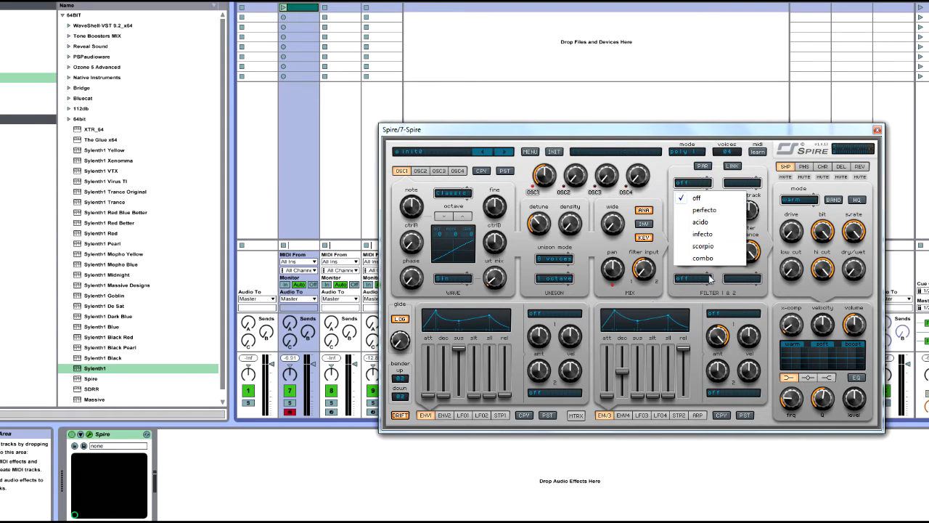
pyautogui.click(642, 255)
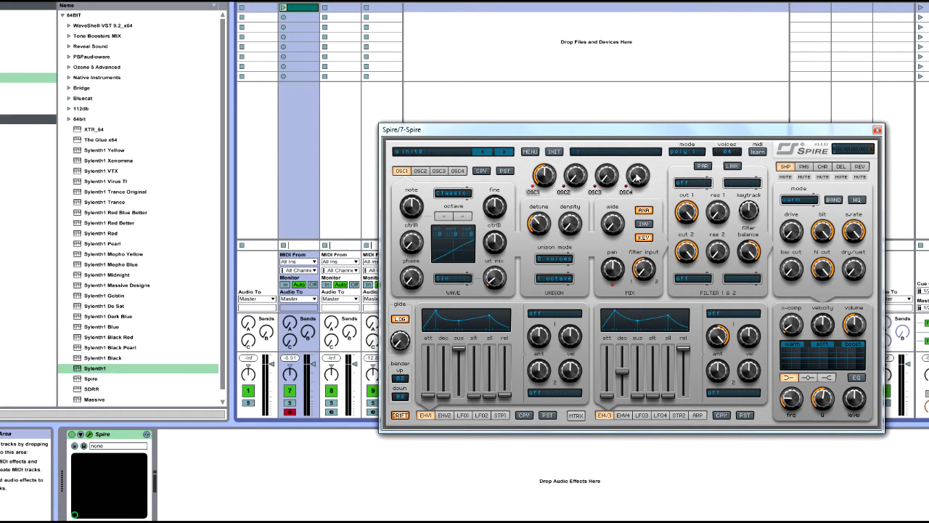
pyautogui.click(645, 240)
pyautogui.click(644, 238)
# Switch OSC1's waveform to Noise and try different ctrlA and ctrlB amounts to shape the noise.
pyautogui.click(451, 194)
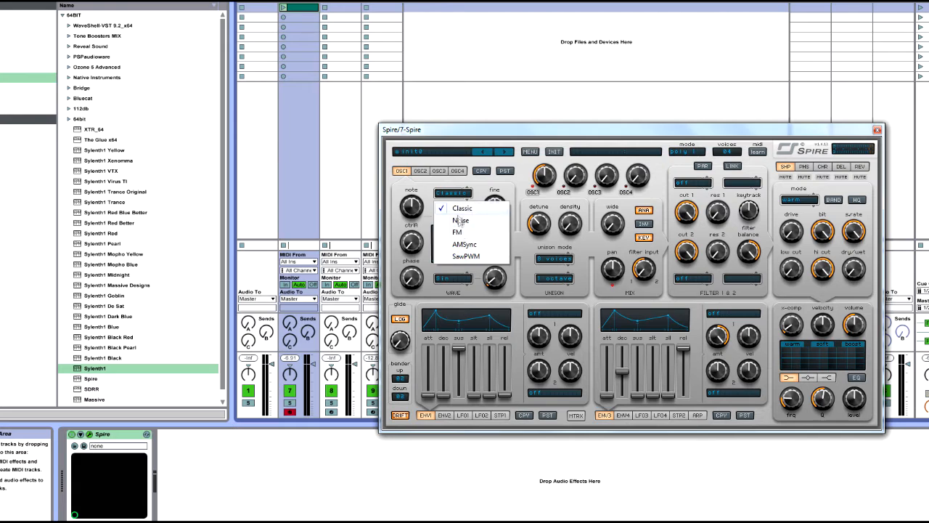
pyautogui.click(487, 238)
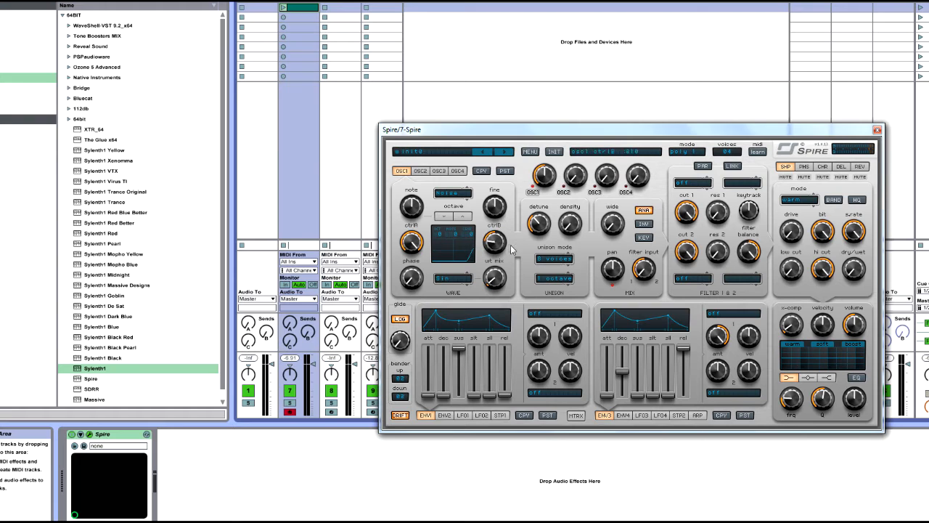
pyautogui.moveTo(412, 245)
pyautogui.mouseDown()
pyautogui.moveTo(423, 283)
pyautogui.moveTo(420, 250)
pyautogui.mouseUp()
pyautogui.moveTo(493, 247); pyautogui.dragTo(511, 267)
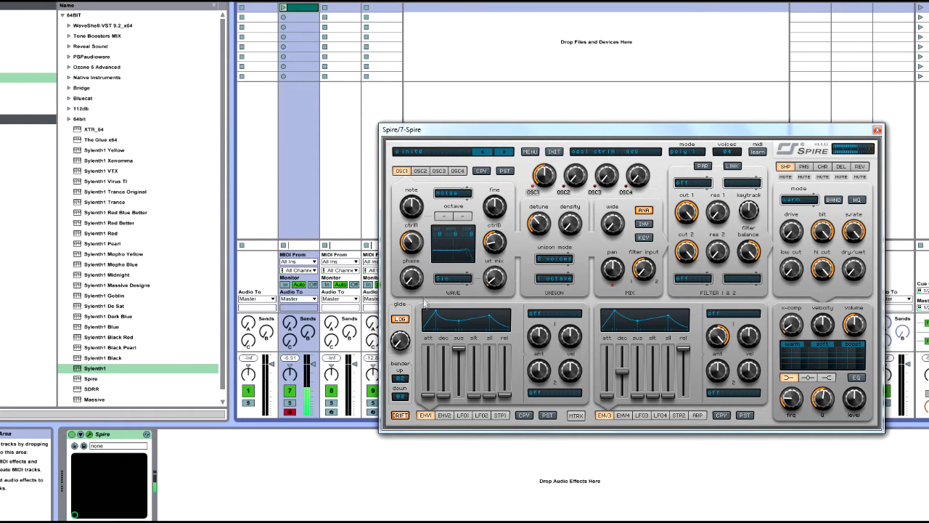
pyautogui.moveTo(430, 262); pyautogui.dragTo(448, 254)
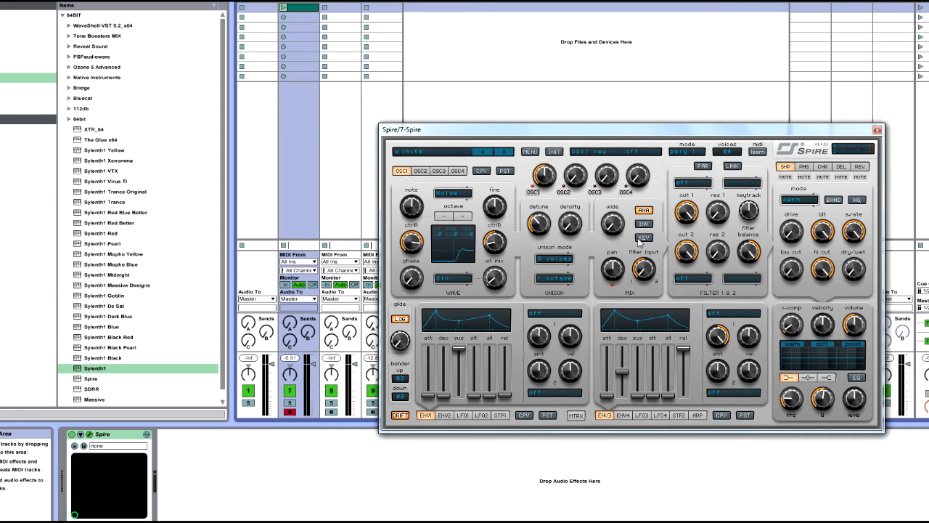
pyautogui.moveTo(434, 254)
pyautogui.mouseDown()
pyautogui.moveTo(419, 265)
pyautogui.moveTo(425, 270)
pyautogui.mouseUp()
# Reset OSC1's ctrlB and ctrlA to their defaults and return its waveform to Classic.
pyautogui.doubleClick(487, 246)
pyautogui.doubleClick(419, 244)
pyautogui.click(453, 194)
pyautogui.click(450, 190)
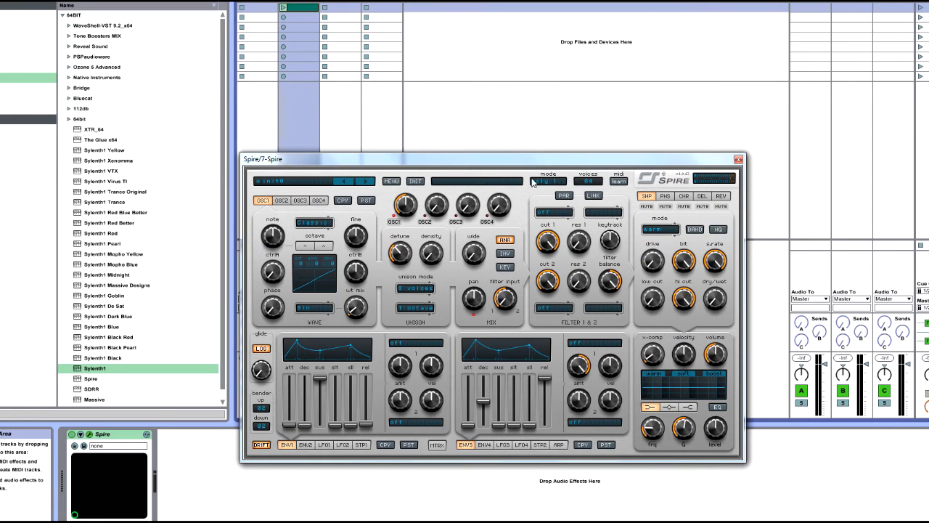
# Set filter 1 to combo, change it to perfecto with the BP4 mode, and adjust its cutoff and resonance.
pyautogui.click(548, 212)
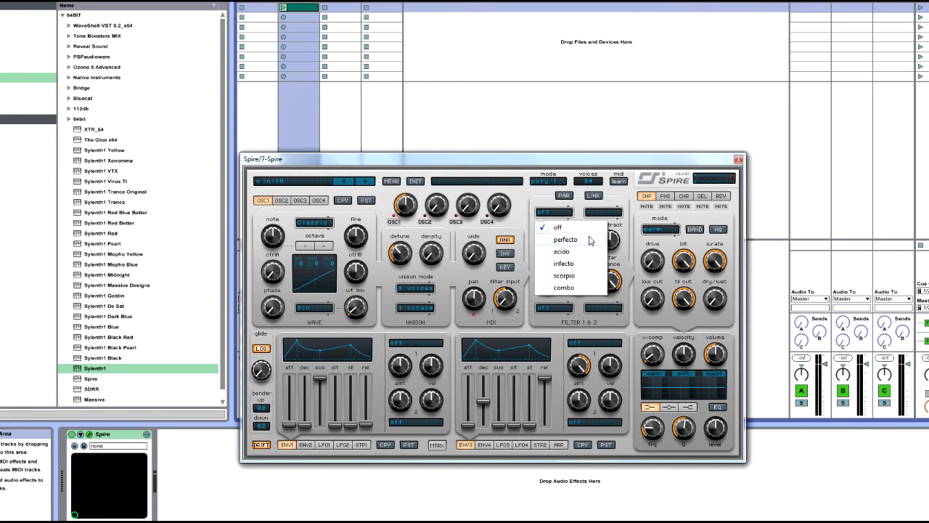
pyautogui.click(569, 288)
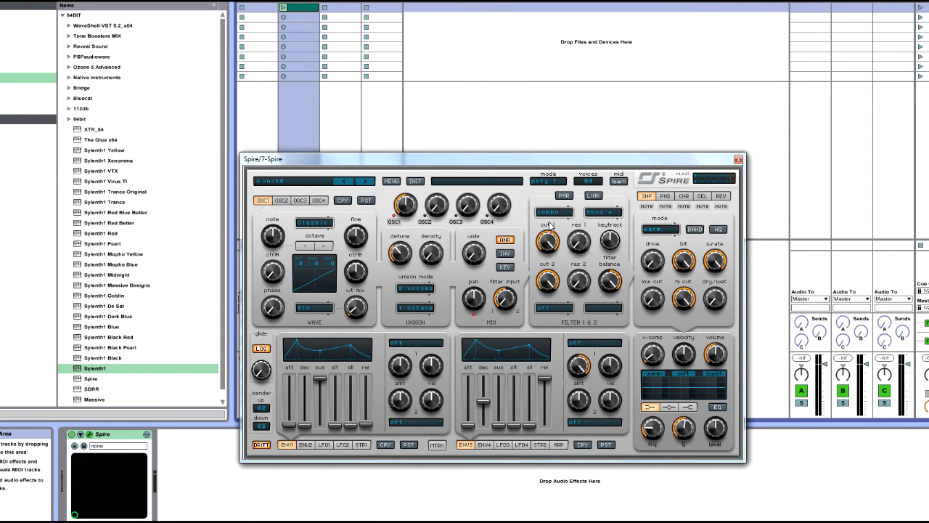
pyautogui.click(553, 213)
pyautogui.click(564, 255)
pyautogui.click(603, 212)
pyautogui.click(621, 245)
pyautogui.moveTo(579, 241); pyautogui.dragTo(593, 421)
# Change filter 1 to scorpio with the BlackBP4 mode, then return its type to perfecto.
pyautogui.click(553, 212)
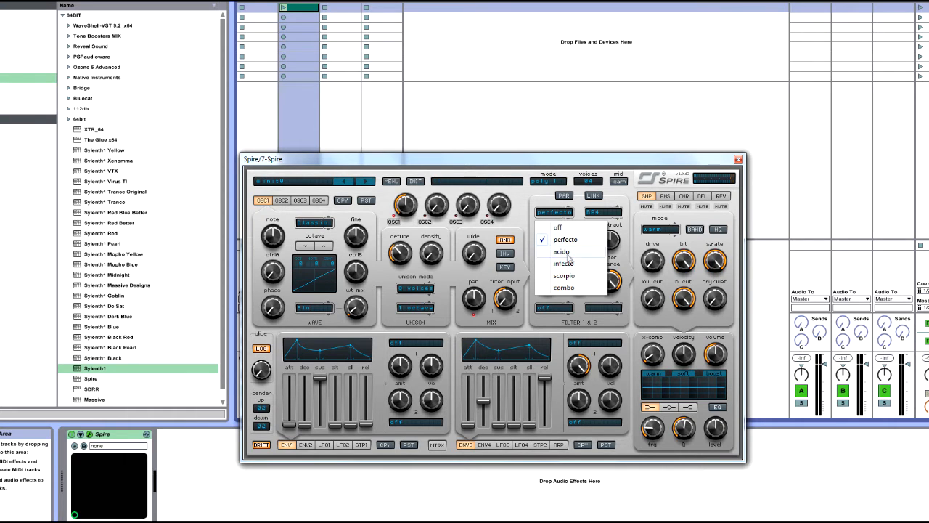
pyautogui.click(574, 273)
pyautogui.click(602, 212)
pyautogui.click(620, 243)
pyautogui.click(604, 212)
pyautogui.click(619, 287)
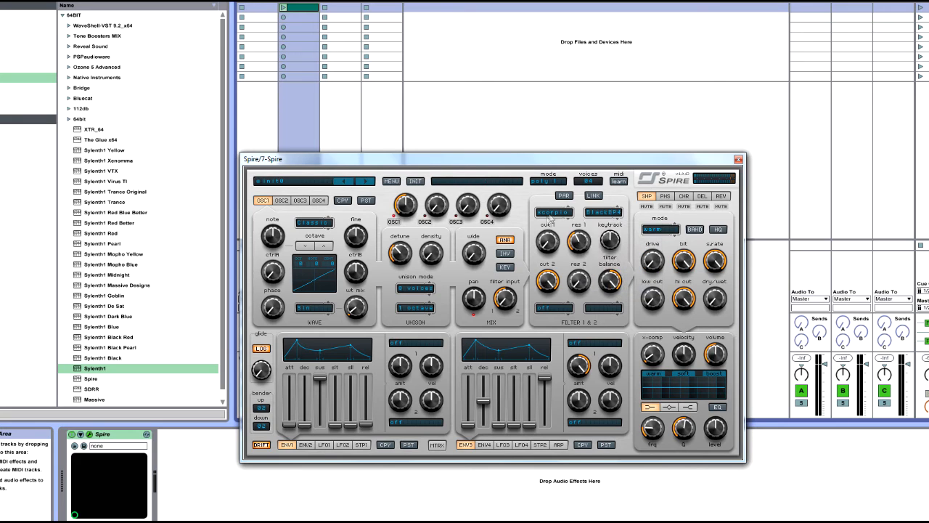
pyautogui.click(557, 212)
pyautogui.click(565, 238)
# Add an Auto Filter device after Spire, try its high-pass type at about 158 Hz, and delete the device.
pyautogui.click(31, 47)
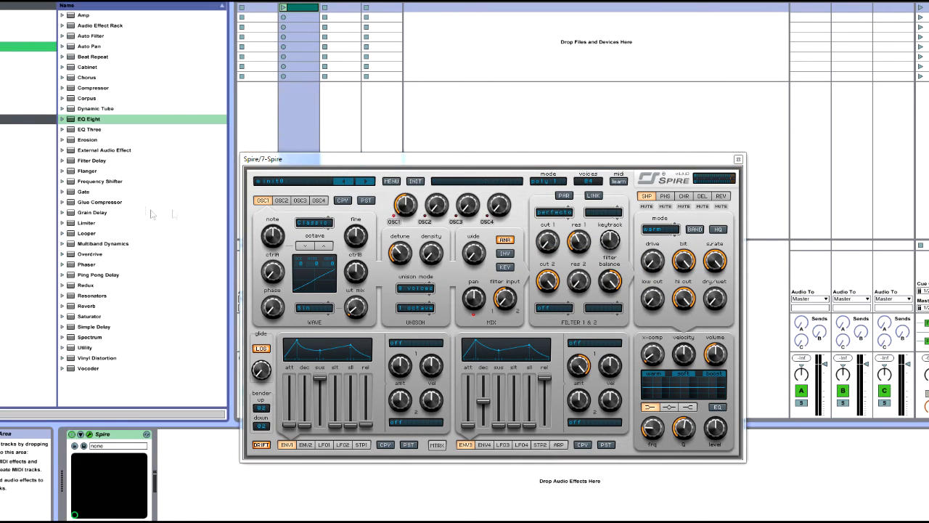
pyautogui.click(86, 78)
pyautogui.moveTo(91, 36); pyautogui.dragTo(222, 491)
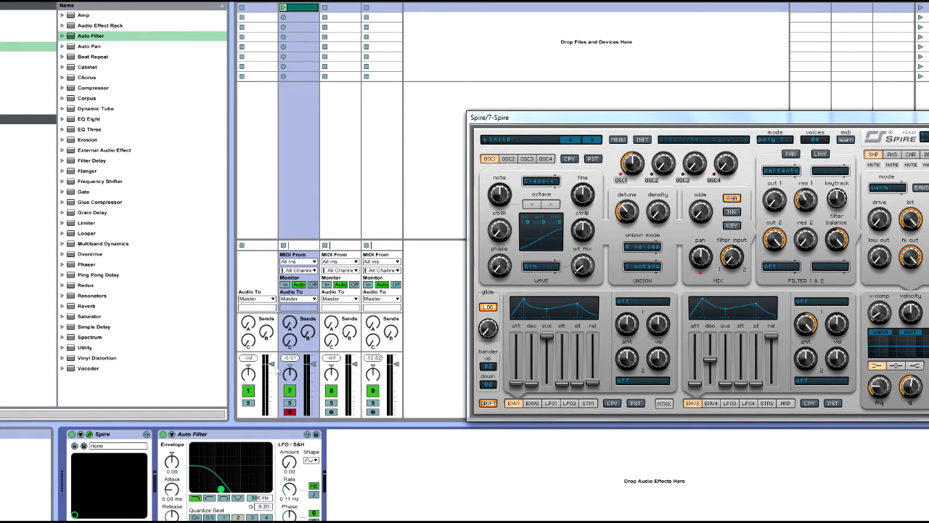
pyautogui.click(210, 498)
pyautogui.moveTo(221, 490)
pyautogui.mouseDown()
pyautogui.moveTo(193, 491)
pyautogui.moveTo(232, 489)
pyautogui.moveTo(212, 489)
pyautogui.mouseUp()
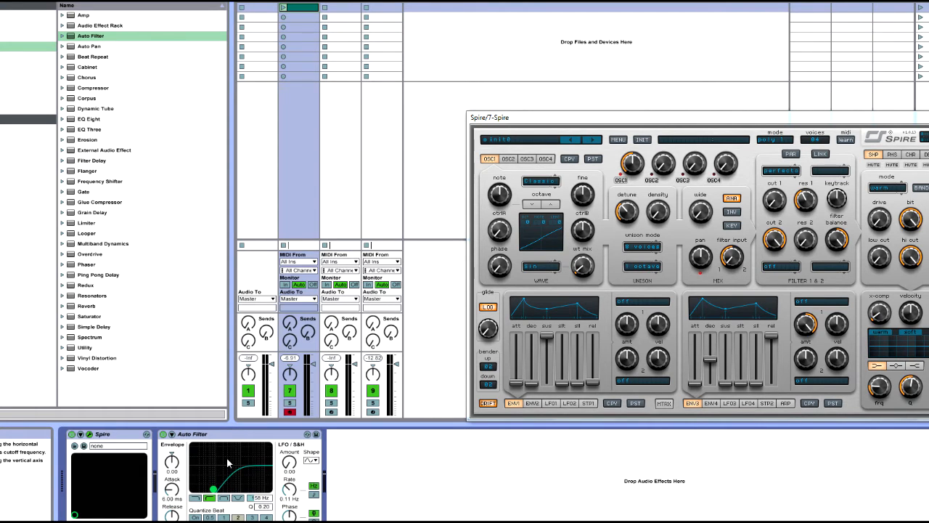
pyautogui.click(186, 486)
pyautogui.press('Delete')
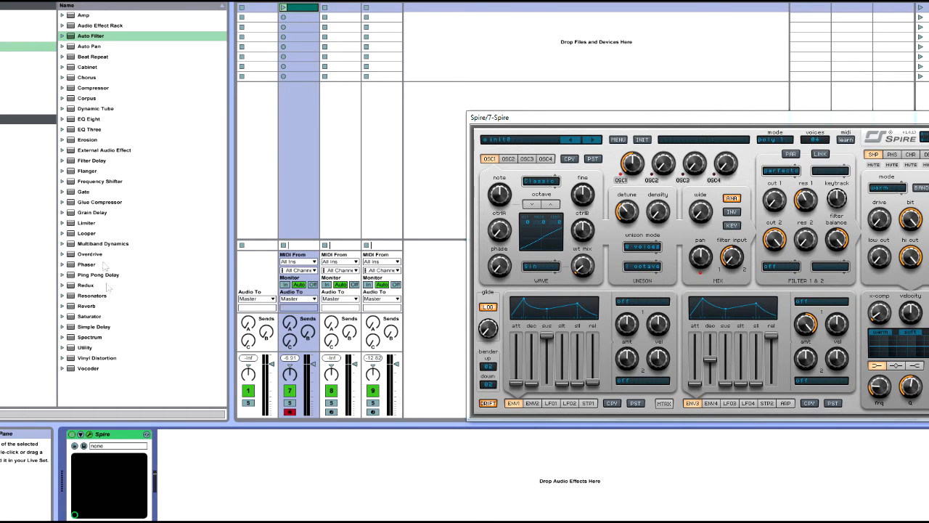
# Add Auto Filter after Spire again, try its band-pass type with an adjusted cutoff, and delete the device.
pyautogui.click(100, 45)
pyautogui.moveTo(90, 35); pyautogui.dragTo(167, 472)
pyautogui.click(224, 498)
pyautogui.moveTo(263, 479); pyautogui.dragTo(224, 483)
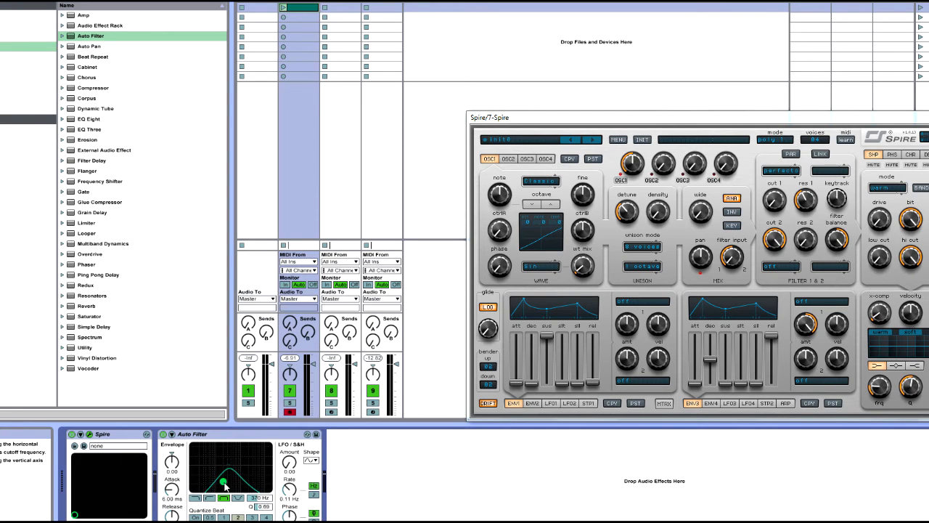
pyautogui.click(163, 434)
pyautogui.click(190, 434)
pyautogui.press('Delete')
# Set Spire's filter 1 type to scorpio and look over its available filter modes.
pyautogui.moveTo(734, 118); pyautogui.dragTo(464, 116)
pyautogui.click(509, 169)
pyautogui.click(519, 233)
pyautogui.click(560, 170)
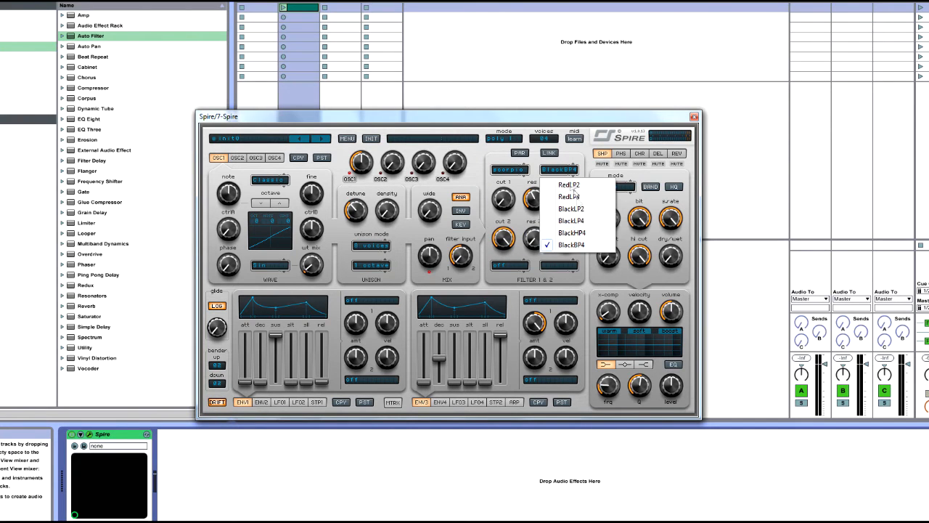
pyautogui.click(526, 175)
# Switch filter 1's type to combo and then to perfecto.
pyautogui.click(511, 170)
pyautogui.click(523, 246)
pyautogui.click(511, 170)
pyautogui.click(523, 197)
pyautogui.click(513, 172)
pyautogui.click(553, 171)
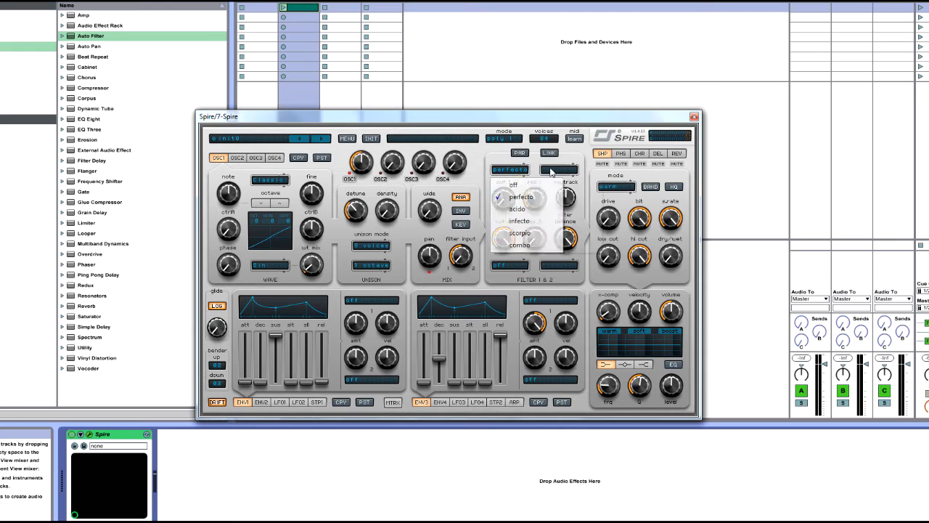
pyautogui.click(513, 171)
pyautogui.click(539, 197)
# Set the perfecto filter's mode to BP4 and then to LP4.
pyautogui.click(563, 171)
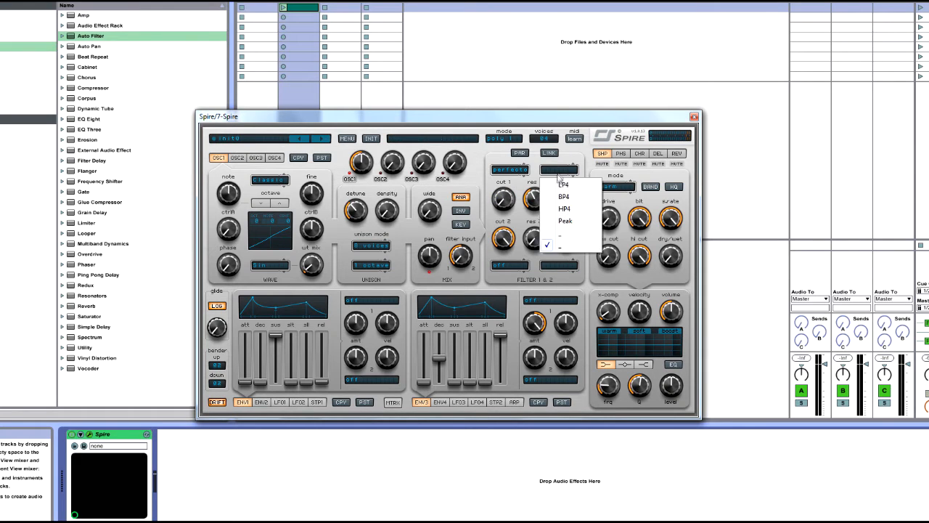
pyautogui.click(568, 198)
pyautogui.click(558, 170)
pyautogui.click(563, 184)
# Set filter 1 to scorpio with the RedLP2 mode, then switch the filter off.
pyautogui.click(510, 170)
pyautogui.click(512, 233)
pyautogui.click(558, 169)
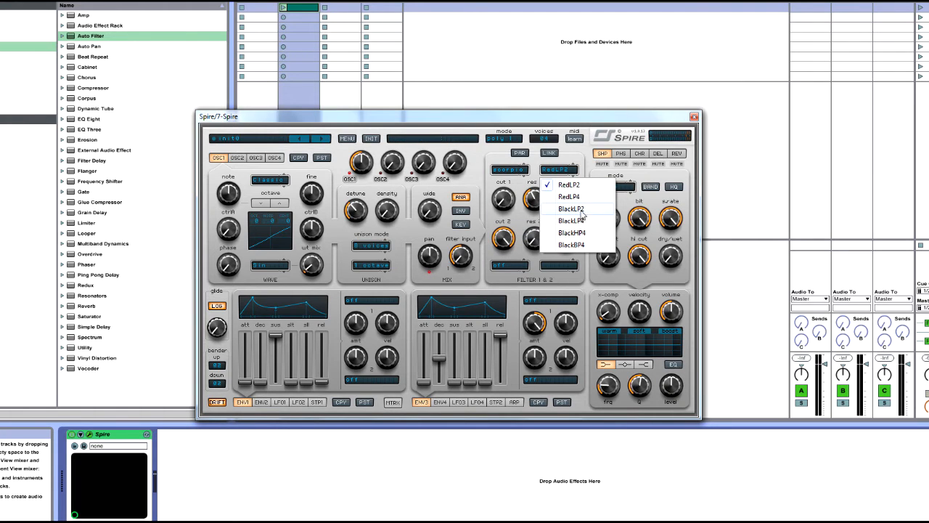
pyautogui.click(569, 185)
pyautogui.click(520, 169)
pyautogui.click(522, 188)
pyautogui.click(560, 171)
pyautogui.click(532, 178)
# Set filter 1 to scorpio again and alternate its mode between RedLP2 and RedLP4.
pyautogui.click(516, 171)
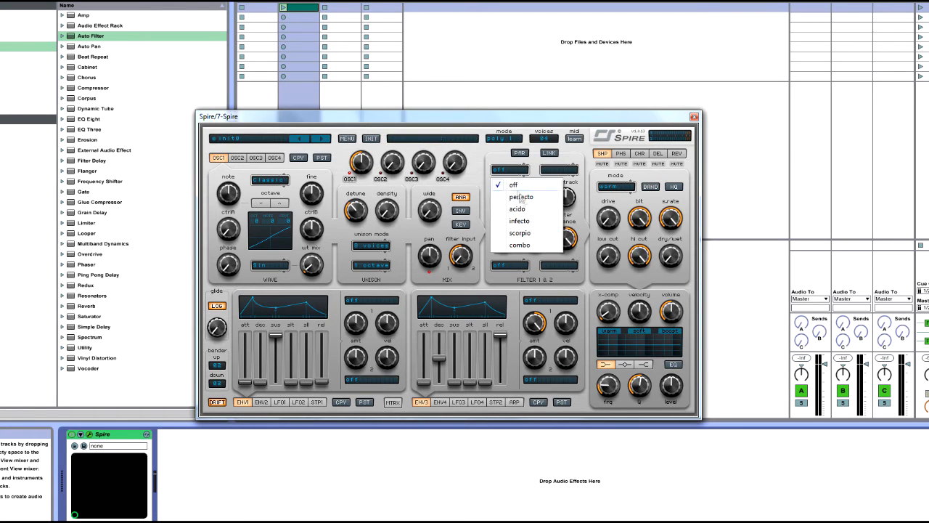
pyautogui.click(520, 232)
pyautogui.click(565, 172)
pyautogui.click(566, 186)
pyautogui.click(563, 172)
pyautogui.click(569, 196)
pyautogui.click(560, 173)
pyautogui.click(565, 191)
pyautogui.click(560, 172)
pyautogui.click(570, 197)
pyautogui.click(556, 174)
# Turn filter 1 off and sweep its cut 1 control up and down, ending at maximum.
pyautogui.click(520, 172)
pyautogui.click(524, 182)
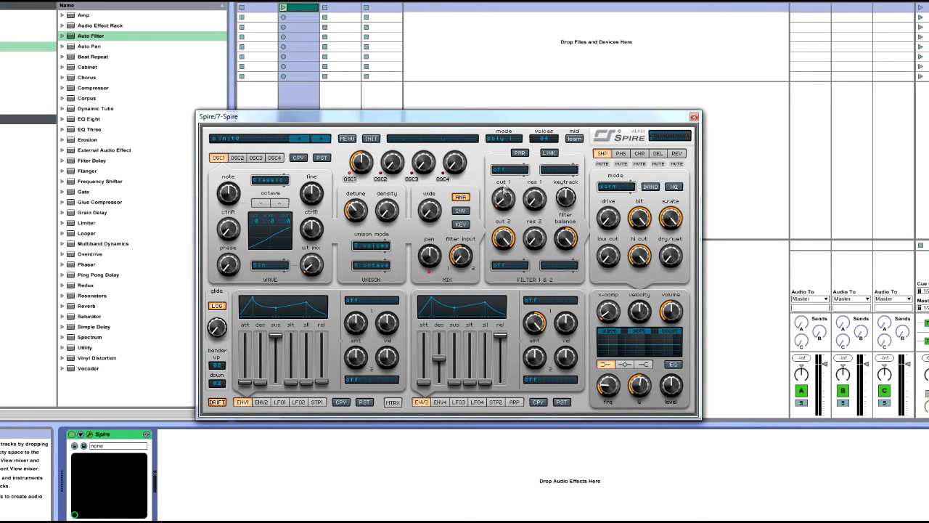
pyautogui.moveTo(506, 208); pyautogui.dragTo(508, 182)
pyautogui.moveTo(507, 206); pyautogui.dragTo(557, 444)
pyautogui.moveTo(490, 212); pyautogui.dragTo(507, 163)
pyautogui.moveTo(517, 202); pyautogui.dragTo(522, 404)
pyautogui.moveTo(498, 209); pyautogui.dragTo(624, 9)
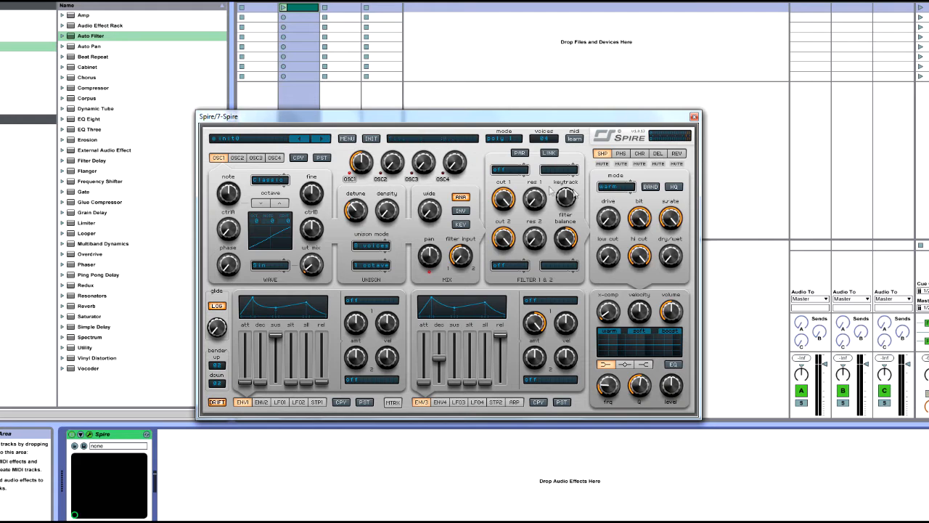
# Add an Auto Filter after Spire and set its low-pass cutoff to about 1.33 kHz with a Q of 0.27.
pyautogui.moveTo(91, 36); pyautogui.dragTo(287, 444)
pyautogui.moveTo(263, 506); pyautogui.dragTo(241, 445)
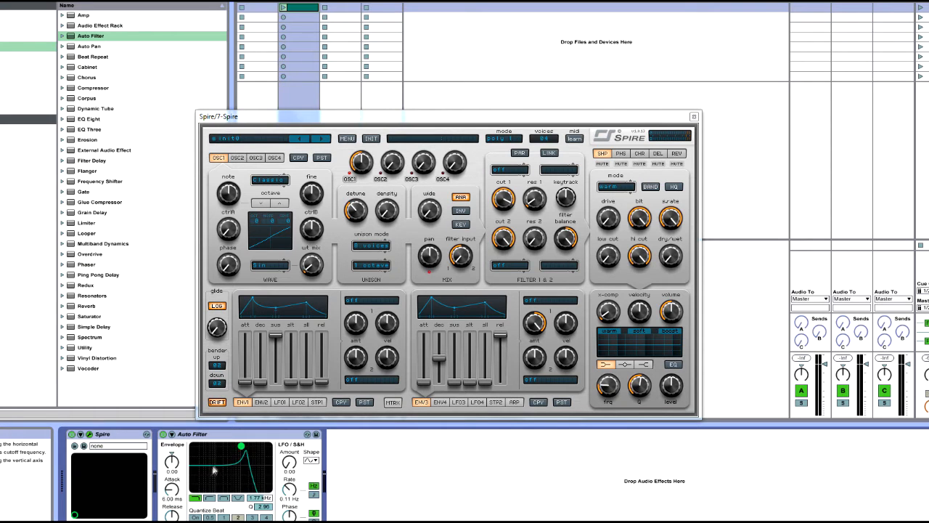
pyautogui.moveTo(241, 447); pyautogui.dragTo(237, 488)
# Raise Spire's filter keytrack to 1000, then bring it back to 500.
pyautogui.moveTo(566, 192); pyautogui.dragTo(682, 53)
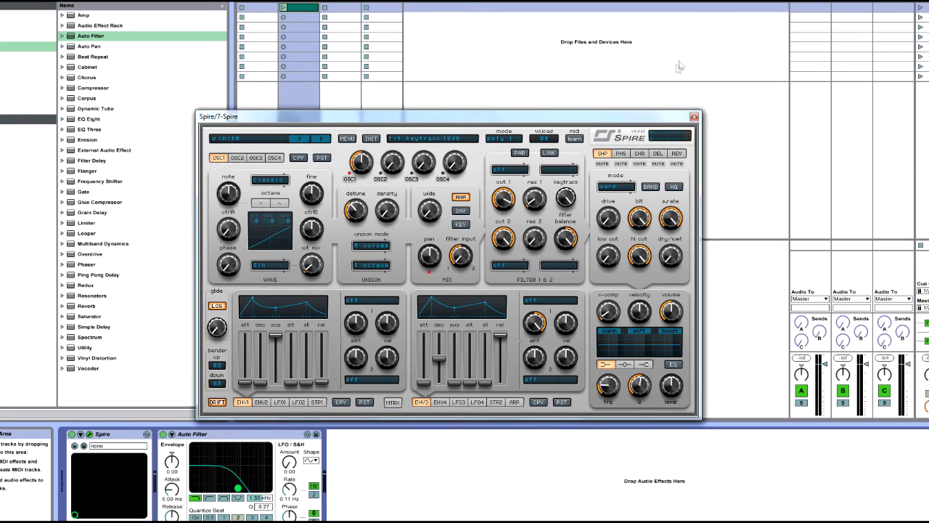
pyautogui.moveTo(416, 118); pyautogui.dragTo(492, 63)
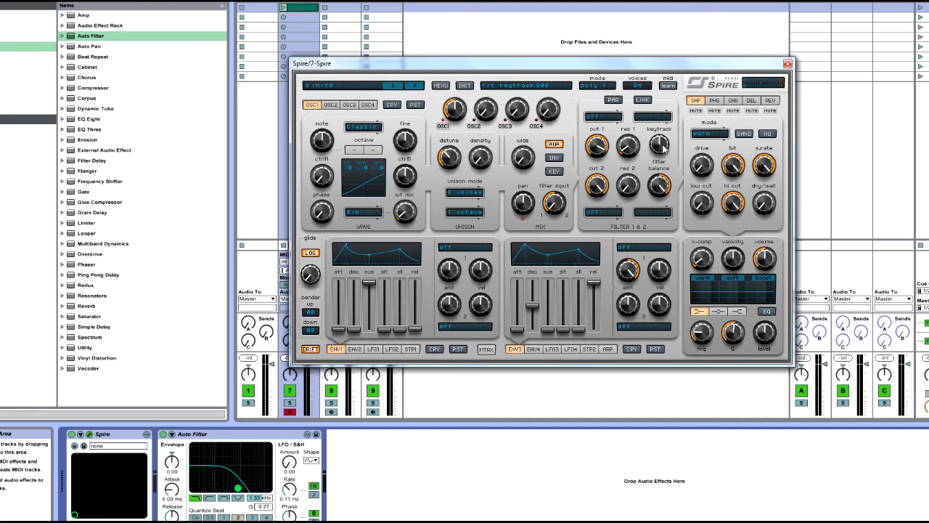
pyautogui.moveTo(663, 65); pyautogui.dragTo(543, 127)
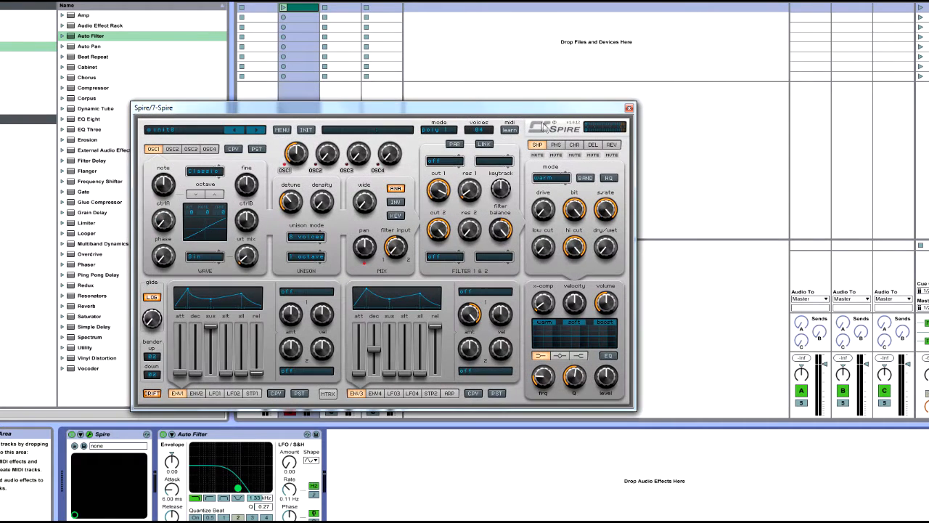
# Reposition the Spire window, then set the shaper effect's mode to fbtri and raise its drive to 239.
pyautogui.click(593, 144)
pyautogui.click(537, 144)
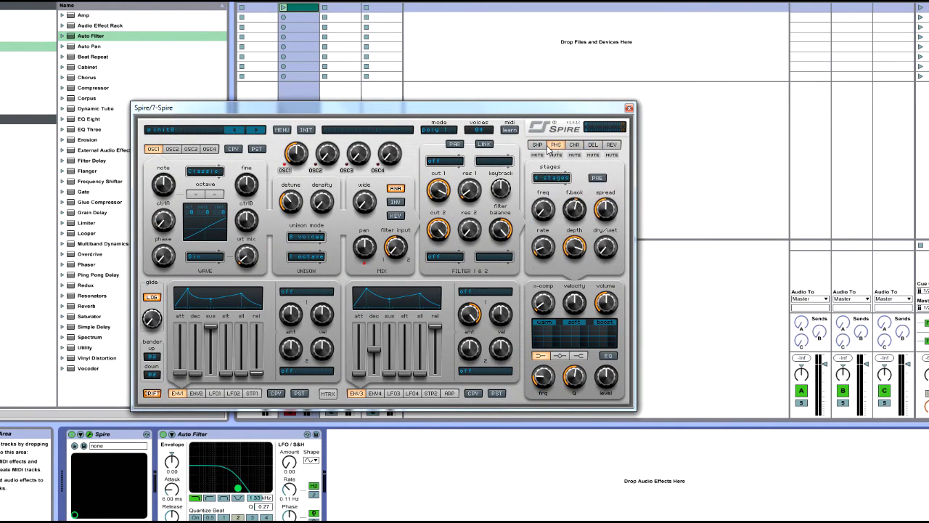
pyautogui.moveTo(290, 107); pyautogui.dragTo(387, 90)
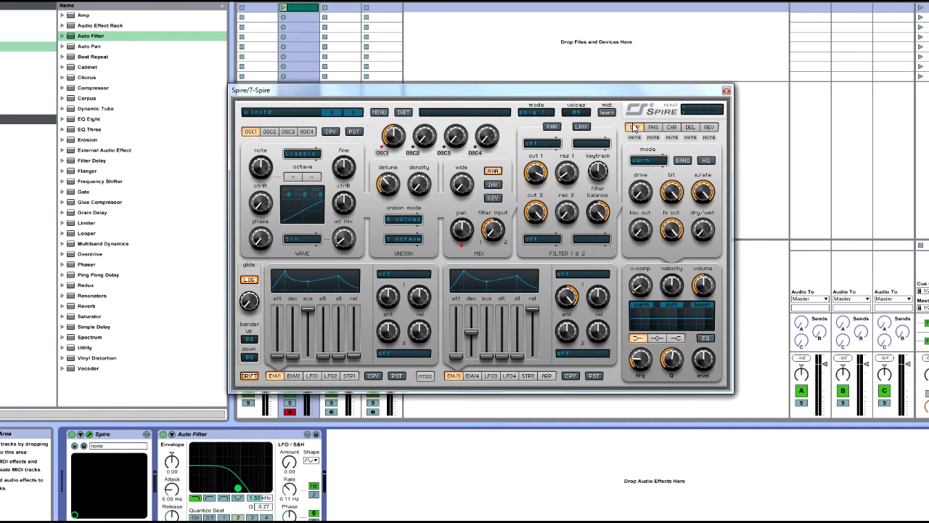
pyautogui.click(653, 160)
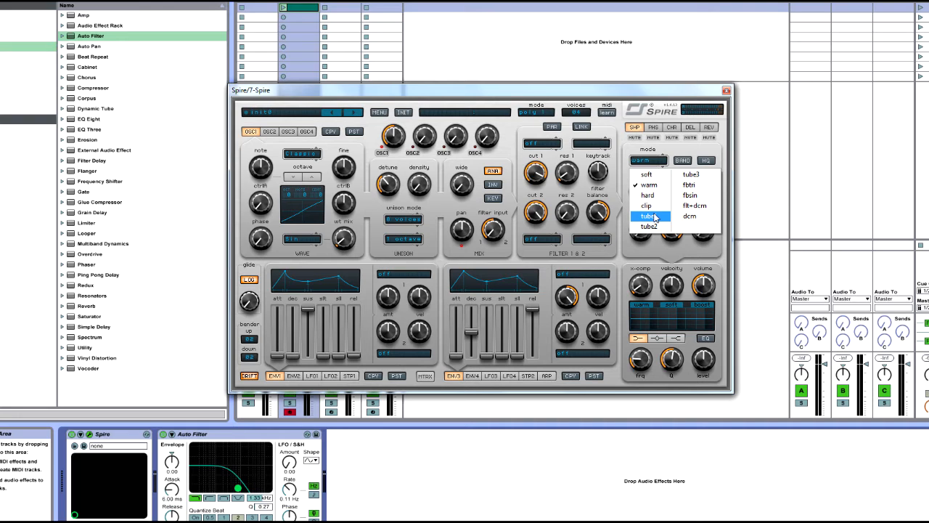
pyautogui.click(705, 189)
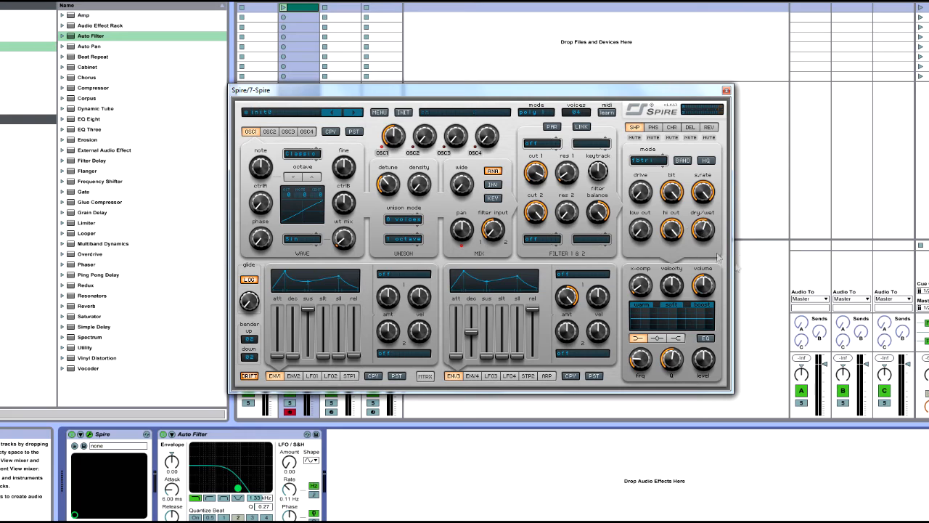
pyautogui.moveTo(647, 195)
pyautogui.mouseDown()
pyautogui.moveTo(645, 146)
pyautogui.moveTo(651, 205)
pyautogui.mouseUp()
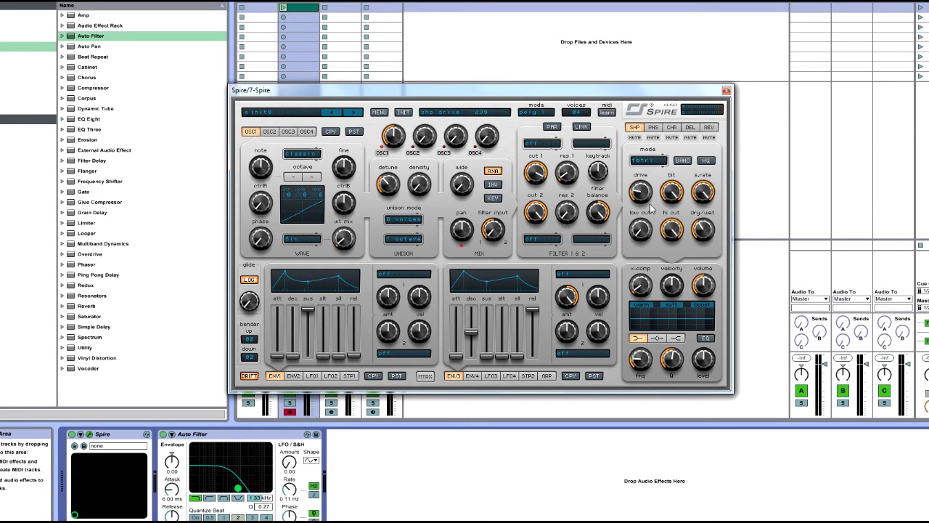
# Set the shaper's mode to soft and sweep its bit and hi cut controls, ending at maximum.
pyautogui.click(648, 160)
pyautogui.click(646, 175)
pyautogui.click(648, 160)
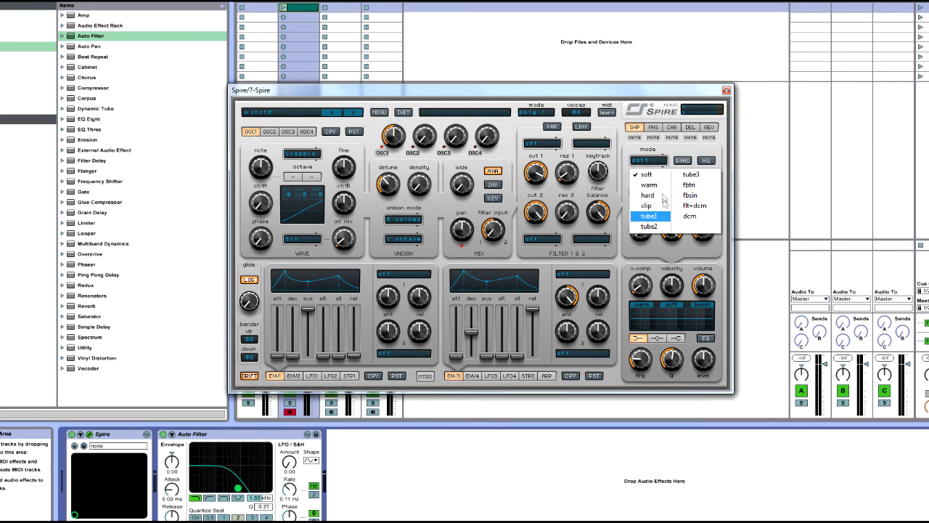
pyautogui.click(651, 175)
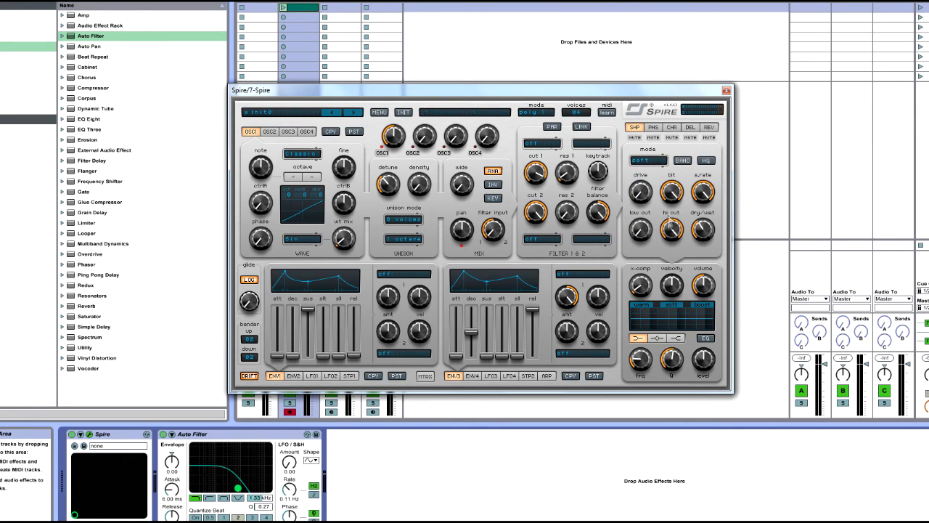
pyautogui.moveTo(671, 190)
pyautogui.mouseDown()
pyautogui.moveTo(683, 140)
pyautogui.moveTo(676, 187)
pyautogui.moveTo(681, 176)
pyautogui.mouseUp()
pyautogui.moveTo(675, 231); pyautogui.dragTo(683, 259)
pyautogui.moveTo(680, 220)
pyautogui.mouseDown()
pyautogui.moveTo(677, 250)
pyautogui.moveTo(682, 212)
pyautogui.mouseUp()
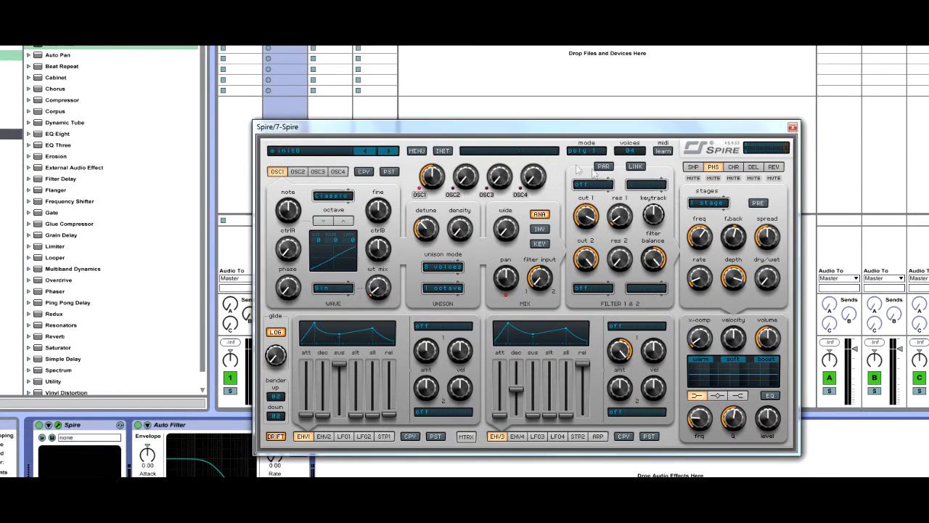
# Set the phaser's stages to vowelHi and toggle the phaser mute on and off.
pyautogui.click(718, 206)
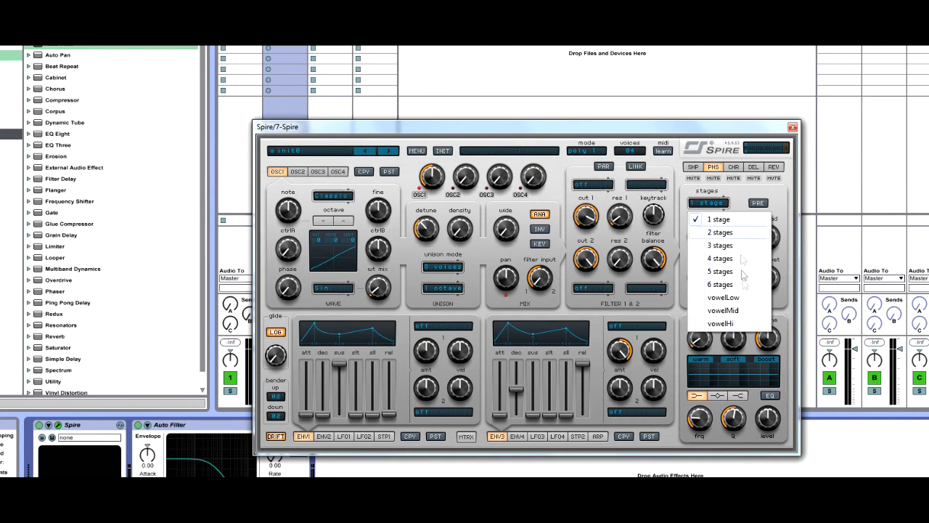
pyautogui.click(732, 325)
pyautogui.click(712, 204)
pyautogui.click(714, 178)
pyautogui.click(713, 178)
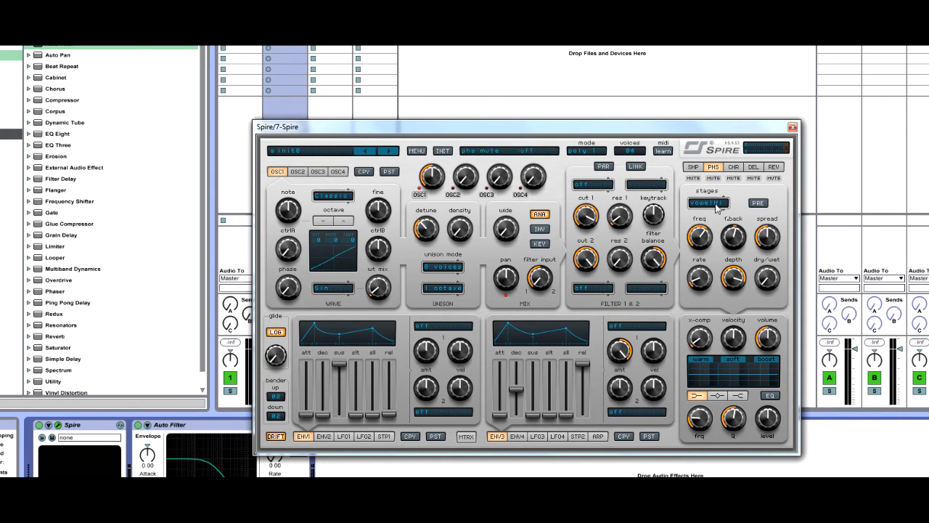
# Switch the phaser's stages through vowelMid, vowelLow and 6 stages, adjusting its freq to 470.
pyautogui.click(716, 205)
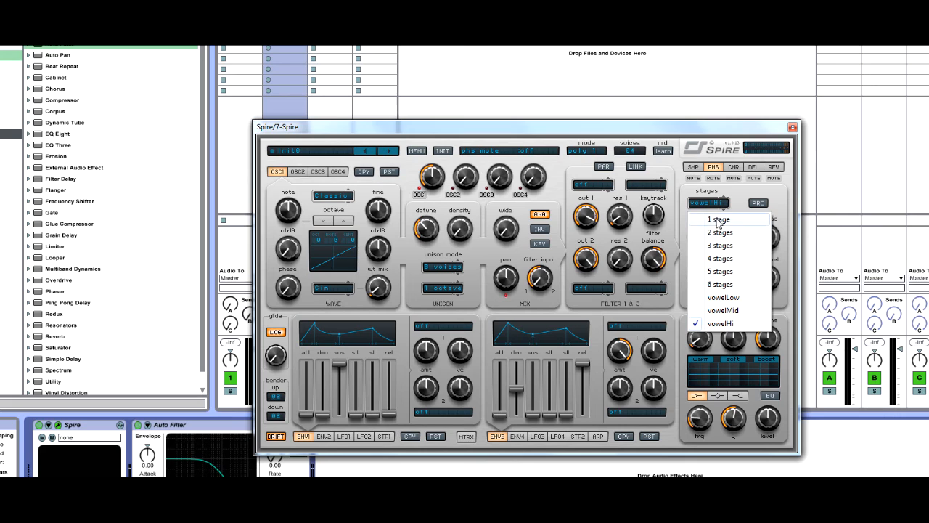
pyautogui.click(747, 311)
pyautogui.click(711, 203)
pyautogui.click(718, 258)
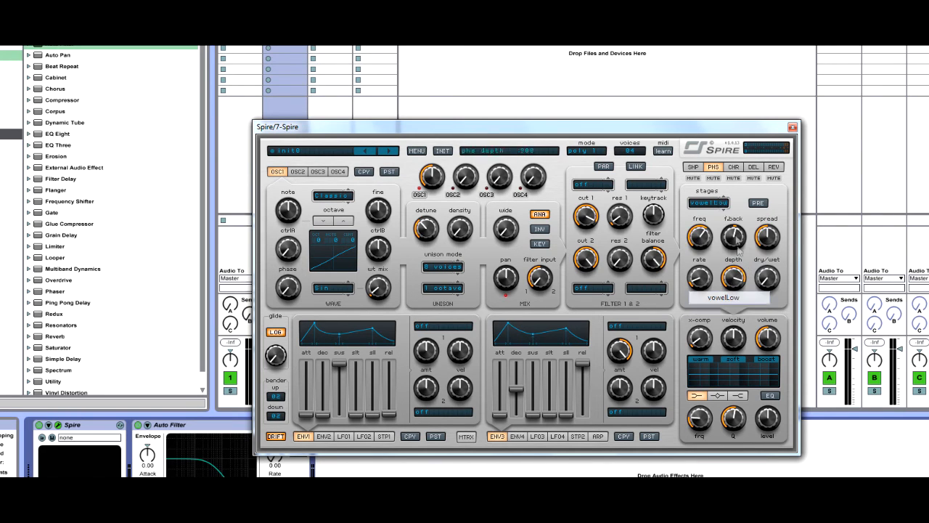
pyautogui.moveTo(714, 229)
pyautogui.mouseDown()
pyautogui.moveTo(712, 258)
pyautogui.moveTo(702, 236)
pyautogui.mouseUp()
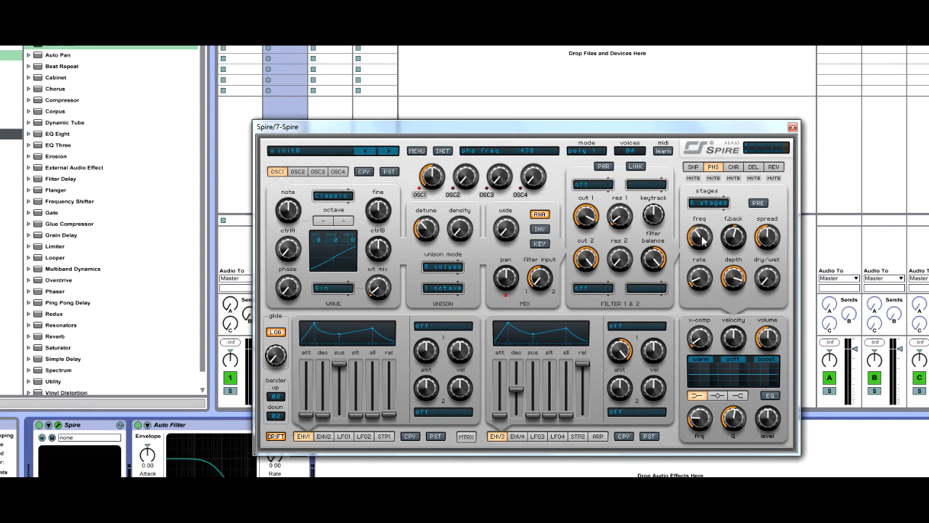
# Set the phaser to vowelHi at full dry/wet and turn up its freq and rate.
pyautogui.click(708, 202)
pyautogui.click(725, 320)
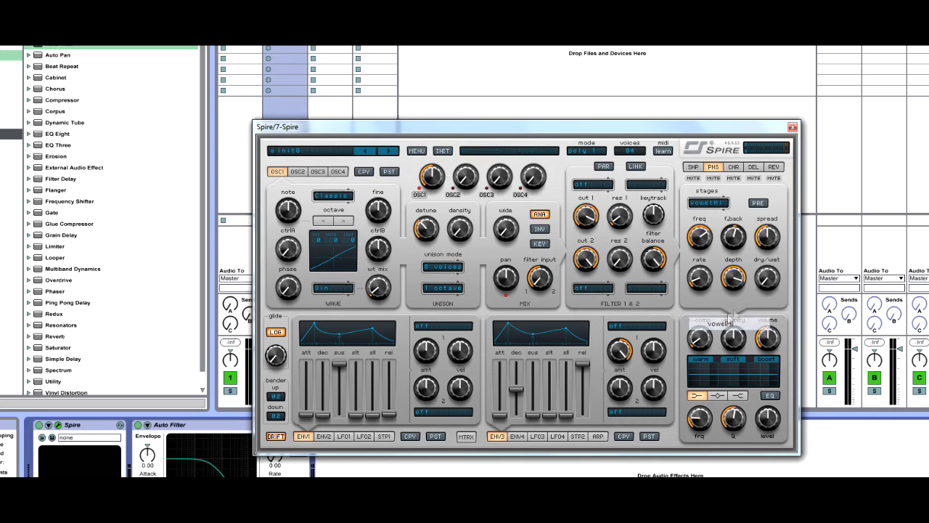
pyautogui.moveTo(764, 285); pyautogui.dragTo(766, 269)
pyautogui.moveTo(701, 245); pyautogui.dragTo(713, 204)
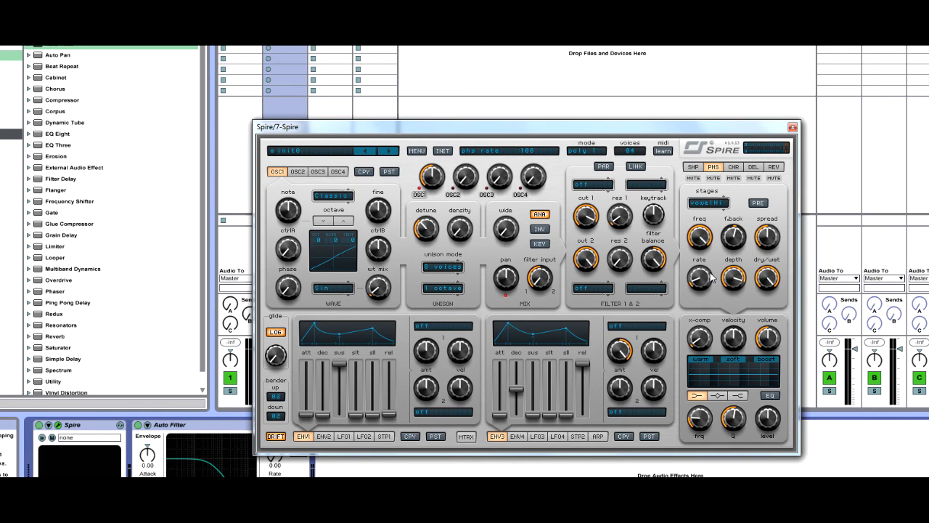
pyautogui.moveTo(713, 287); pyautogui.dragTo(717, 258)
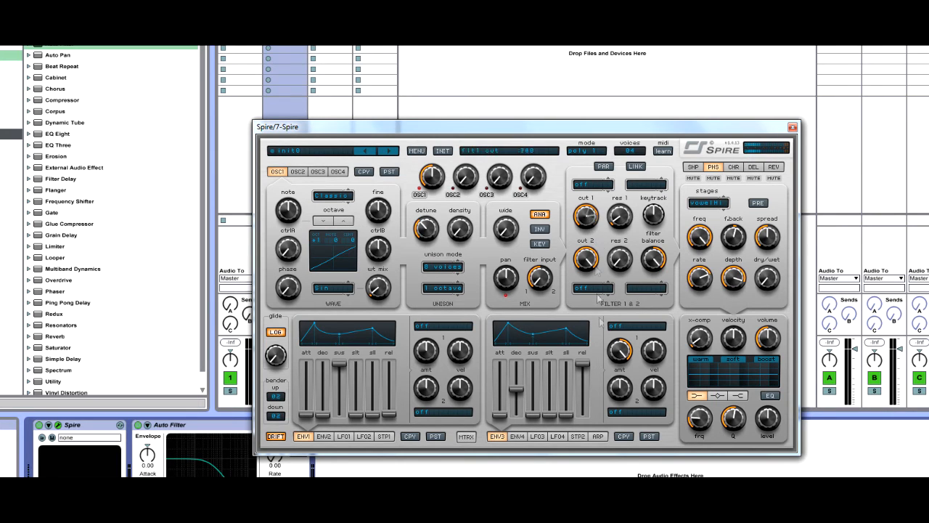
# Show the reverb and shaper pages, then delete the Auto Filter device following Spire.
pyautogui.click(771, 167)
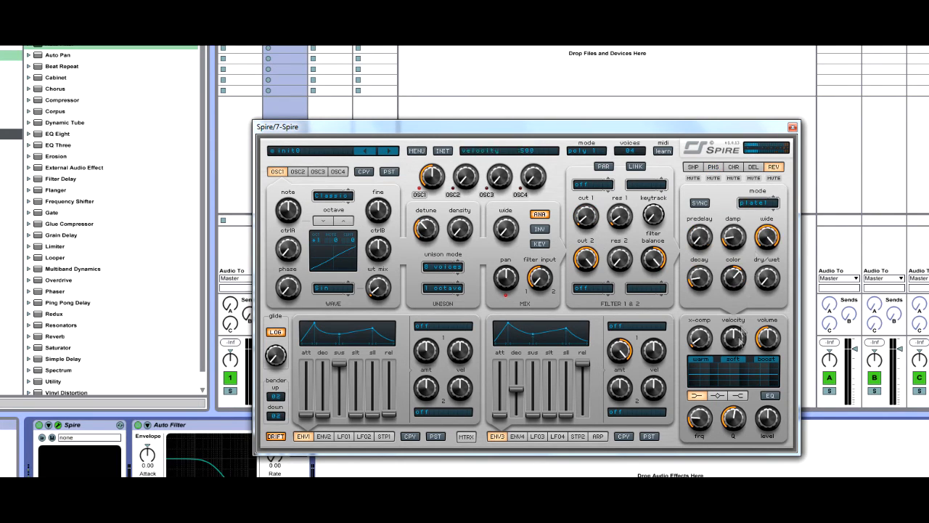
pyautogui.click(695, 168)
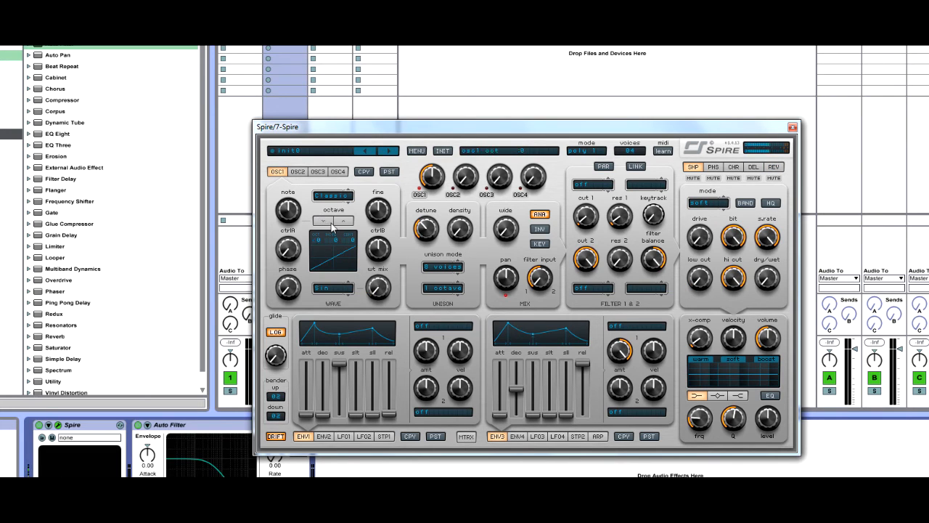
pyautogui.click(139, 426)
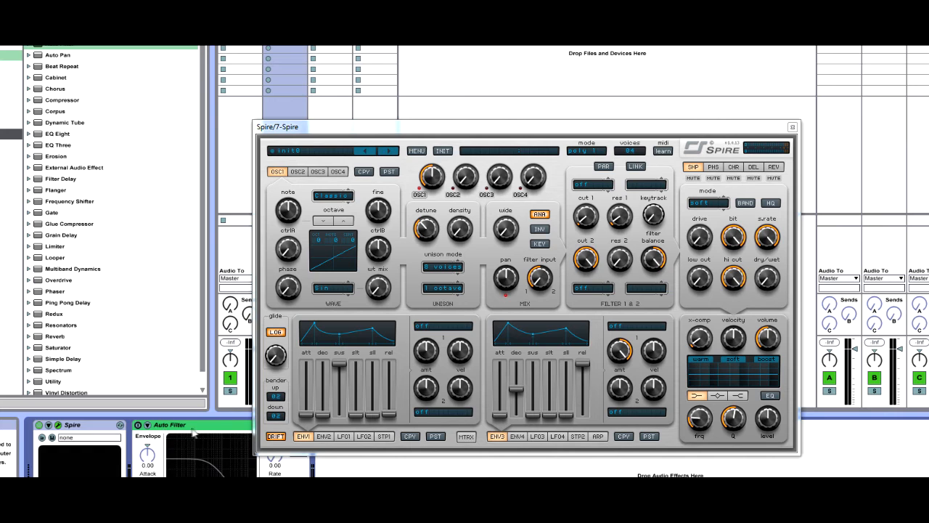
pyautogui.press('Delete')
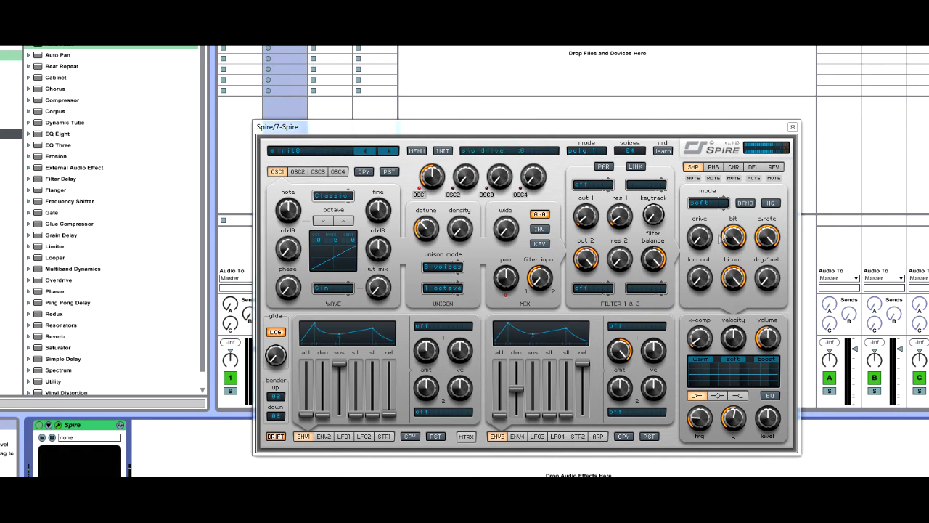
# Return to the phaser and lower its freq and rate to minimum.
pyautogui.click(721, 167)
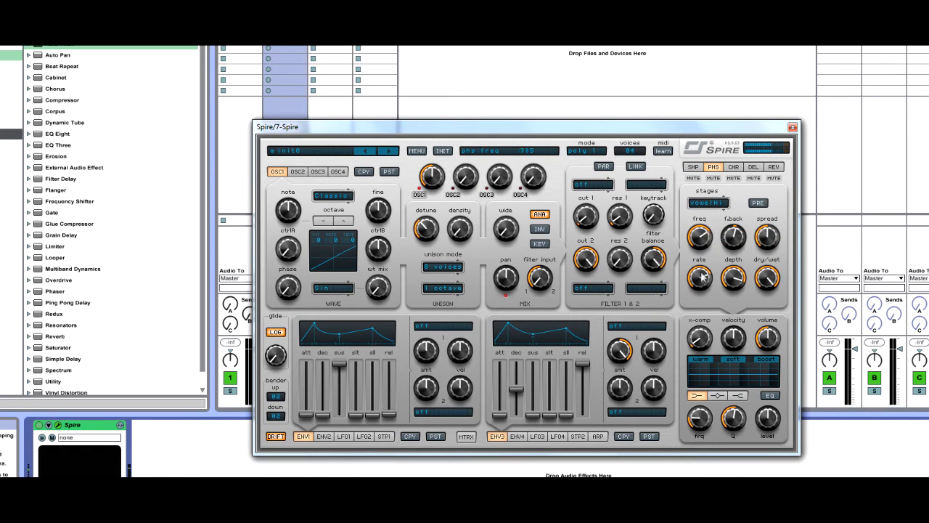
pyautogui.moveTo(694, 316); pyautogui.dragTo(689, 339)
pyautogui.moveTo(691, 287); pyautogui.dragTo(701, 384)
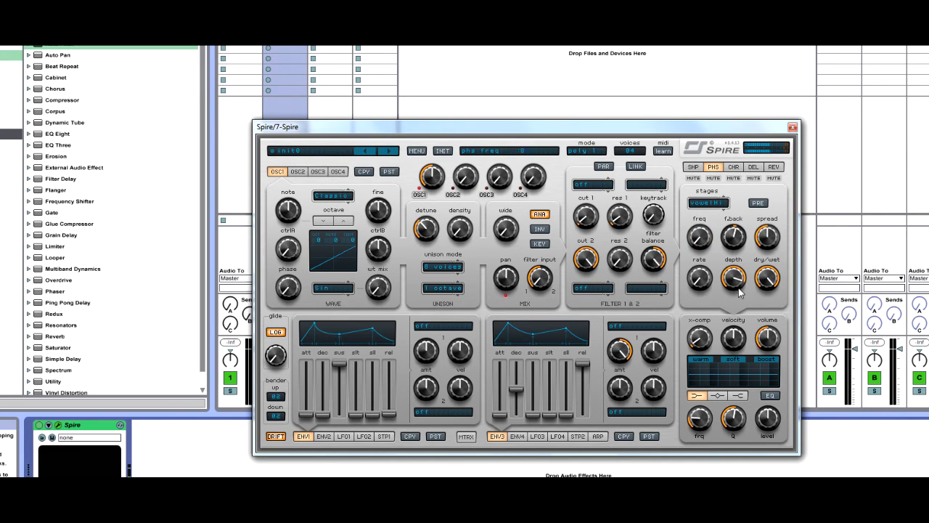
# Set the phaser's stages to vowelMid and sweep its freq up to 1000.
pyautogui.click(705, 202)
pyautogui.click(715, 308)
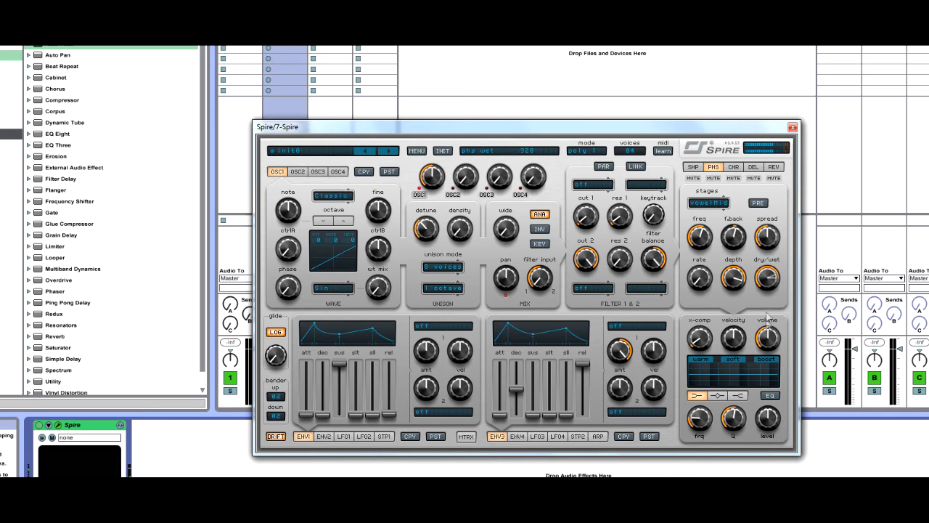
pyautogui.moveTo(707, 242); pyautogui.dragTo(721, 186)
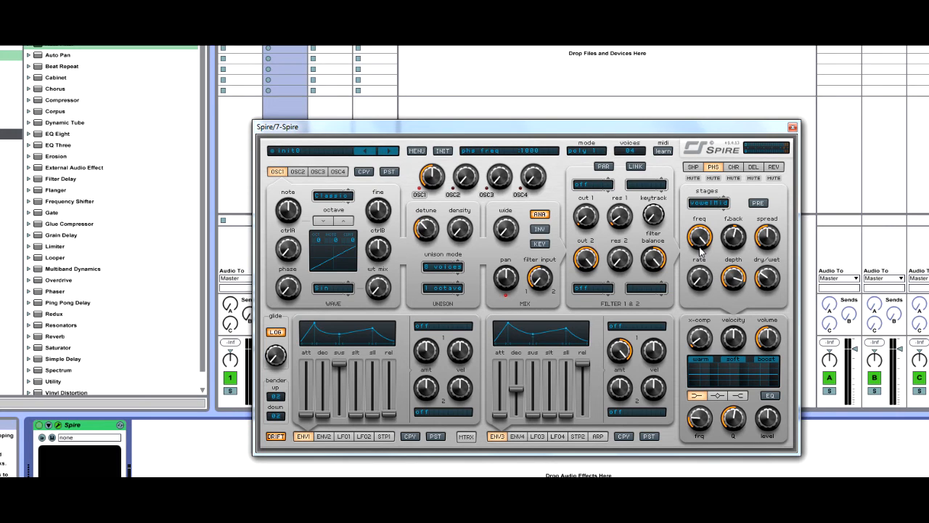
# Examine the chorus, delay and reverb settings, including the reverb modes, and go through all five effect pages.
pyautogui.click(734, 167)
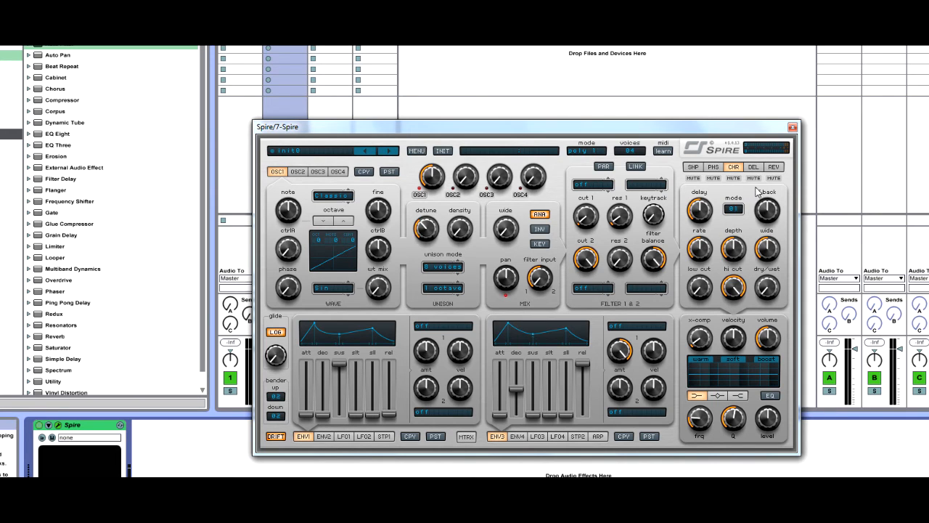
pyautogui.click(755, 167)
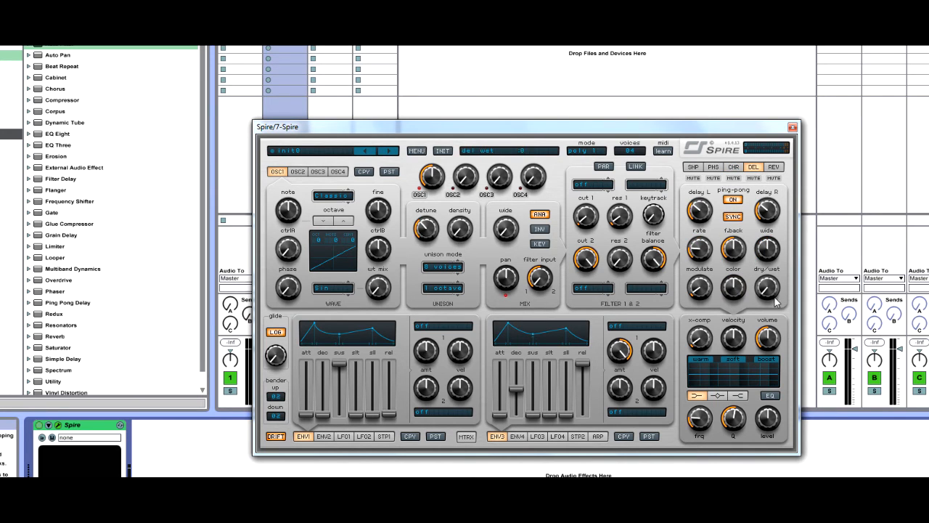
pyautogui.click(775, 167)
pyautogui.click(762, 207)
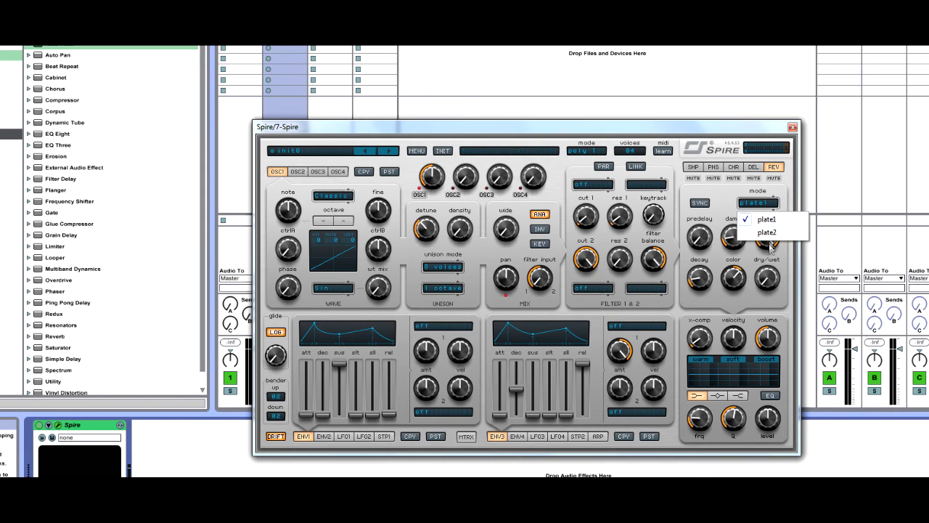
pyautogui.click(761, 226)
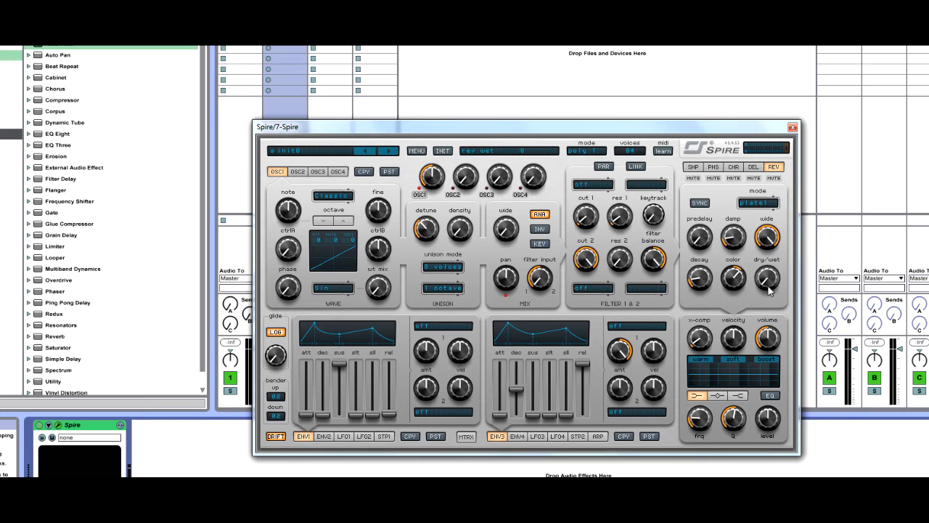
pyautogui.click(688, 169)
pyautogui.click(717, 167)
pyautogui.click(735, 169)
pyautogui.click(754, 169)
pyautogui.click(774, 170)
# Raise the reverb's dry/wet to maximum and set its predelay to 370.
pyautogui.moveTo(704, 251); pyautogui.dragTo(715, 233)
pyautogui.moveTo(766, 279); pyautogui.dragTo(764, 232)
pyautogui.moveTo(708, 239); pyautogui.dragTo(710, 224)
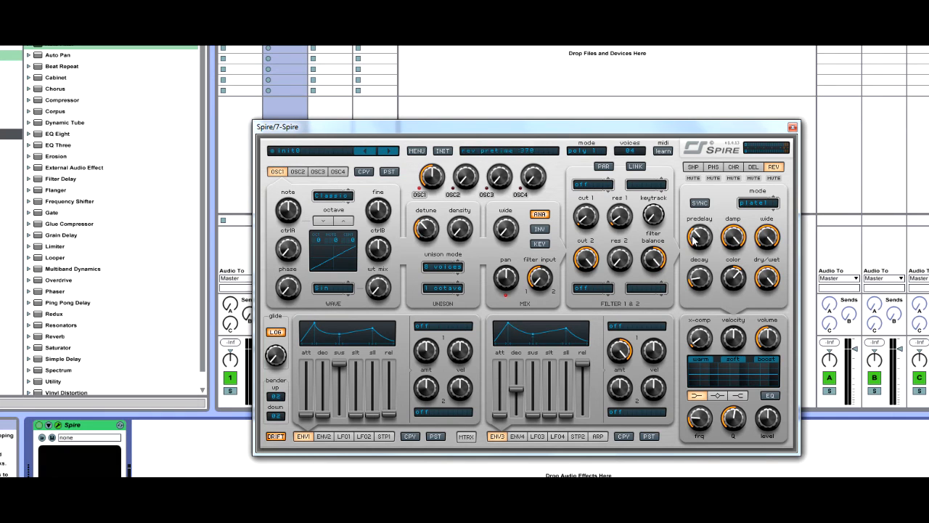
# Sweep the reverb's damp down to minimum and vary its color control.
pyautogui.moveTo(730, 235); pyautogui.dragTo(748, 222)
pyautogui.moveTo(734, 237); pyautogui.dragTo(747, 320)
pyautogui.moveTo(735, 282); pyautogui.dragTo(739, 296)
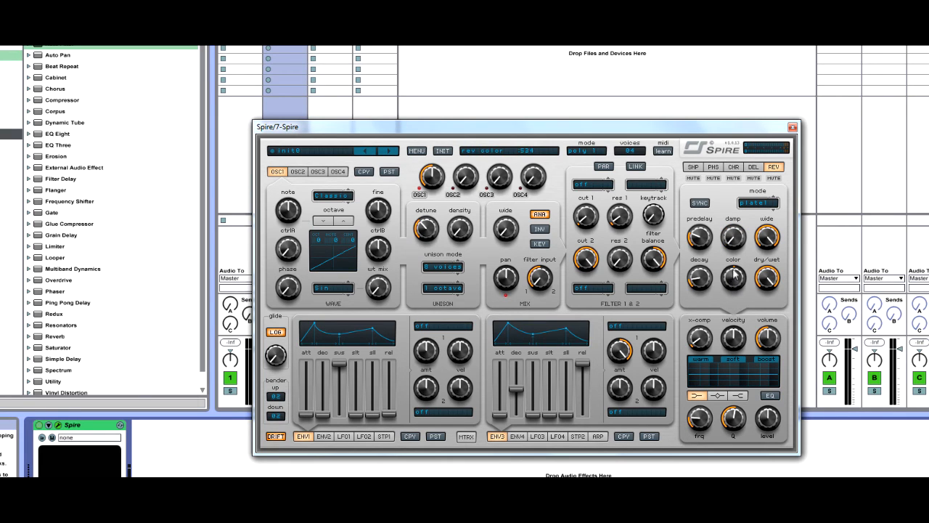
pyautogui.moveTo(735, 273); pyautogui.dragTo(750, 278)
pyautogui.moveTo(736, 283); pyautogui.dragTo(775, 436)
# Lower the reverb's decay and dry/wet to minimum, and sweep its wide control down and back to maximum.
pyautogui.moveTo(703, 288); pyautogui.dragTo(730, 401)
pyautogui.moveTo(772, 247); pyautogui.dragTo(785, 334)
pyautogui.moveTo(758, 235); pyautogui.dragTo(776, 243)
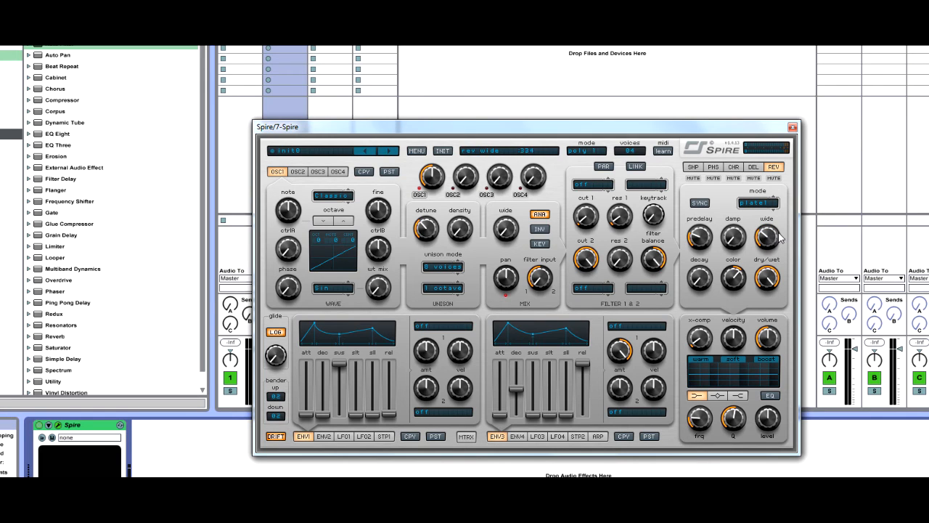
pyautogui.moveTo(777, 249); pyautogui.dragTo(766, 339)
pyautogui.moveTo(768, 252); pyautogui.dragTo(771, 210)
pyautogui.moveTo(773, 280); pyautogui.dragTo(747, 385)
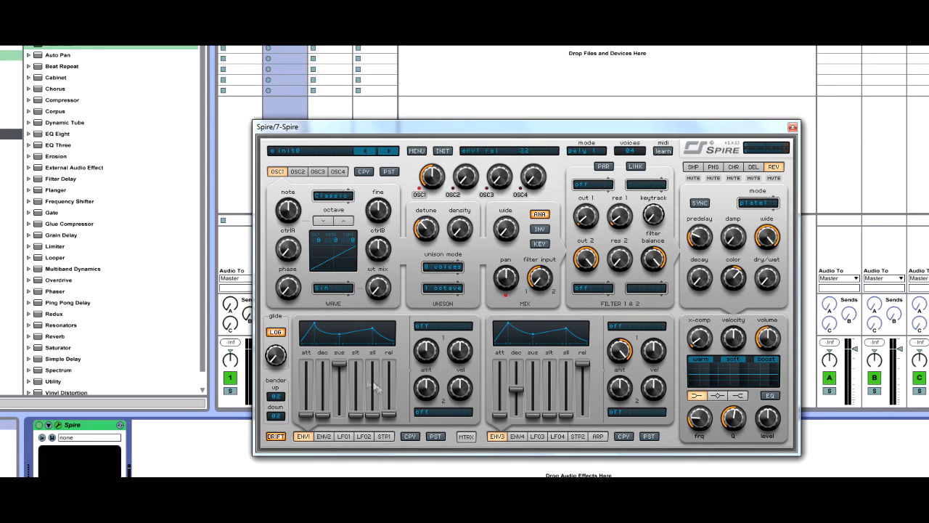
# Try envelope 1's slope, attack, decay and release sliders, returning each of them to minimum.
pyautogui.moveTo(373, 416); pyautogui.dragTo(379, 409)
pyautogui.moveTo(356, 414); pyautogui.dragTo(371, 458)
pyautogui.moveTo(306, 412); pyautogui.dragTo(305, 395)
pyautogui.moveTo(323, 413); pyautogui.dragTo(323, 402)
pyautogui.moveTo(389, 412)
pyautogui.mouseDown()
pyautogui.moveTo(389, 380)
pyautogui.moveTo(389, 415)
pyautogui.mouseUp()
pyautogui.moveTo(323, 402); pyautogui.dragTo(306, 415)
# Raise envelope 1's attack and bring it back to zero, then raise its decay with sustain at 1000.
pyautogui.moveTo(306, 414); pyautogui.dragTo(316, 392)
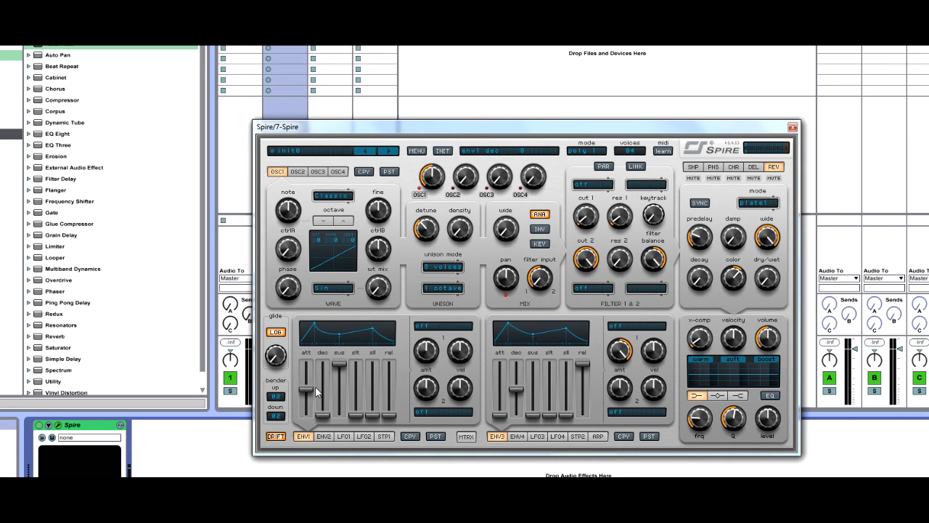
pyautogui.moveTo(306, 389); pyautogui.dragTo(327, 424)
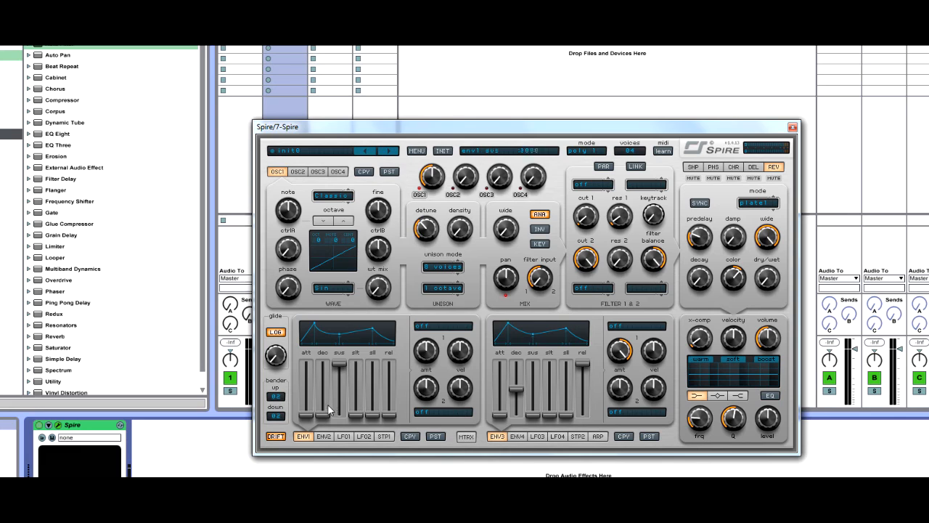
pyautogui.moveTo(341, 364); pyautogui.dragTo(341, 384)
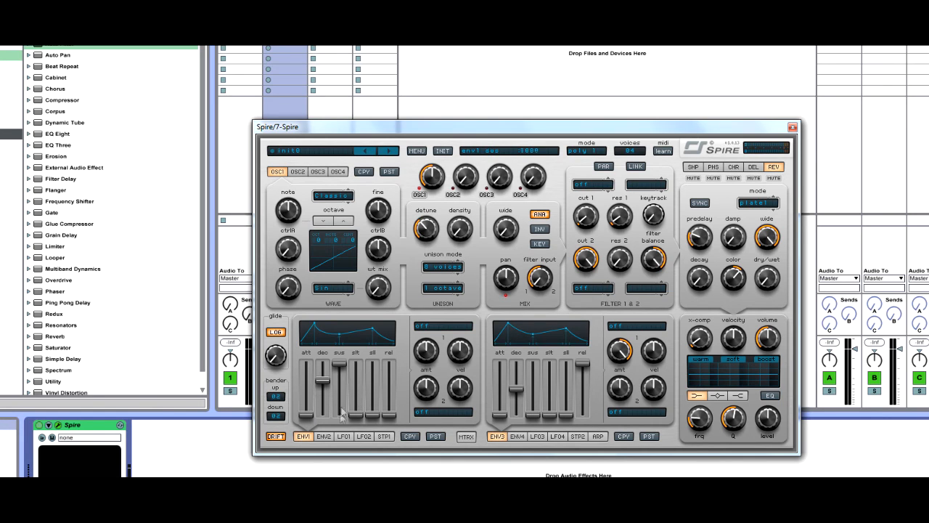
# Set envelope 1's decay to 520 and lower its sustain to minimum.
pyautogui.moveTo(311, 415); pyautogui.dragTo(314, 411)
pyautogui.moveTo(330, 377); pyautogui.dragTo(310, 438)
pyautogui.moveTo(342, 365); pyautogui.dragTo(324, 392)
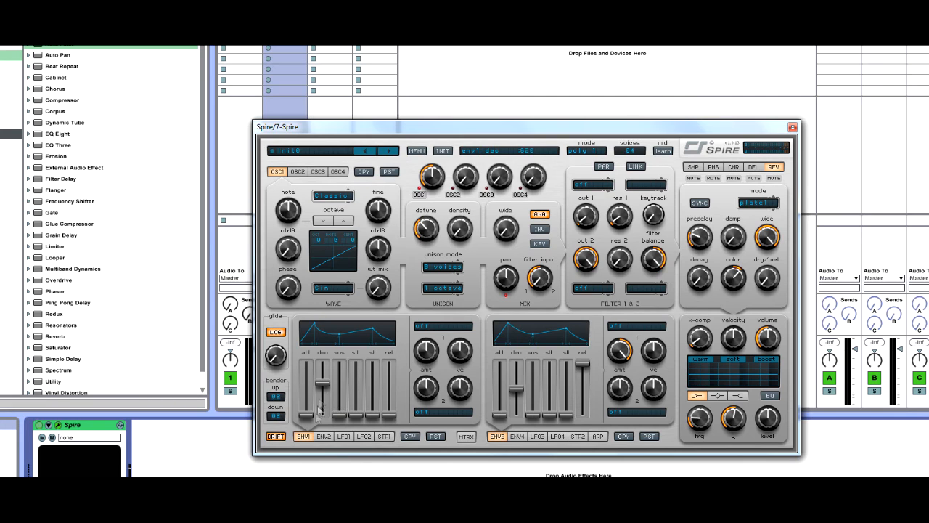
# Lower envelope 1's decay to minimum, restore its sustain to maximum, and try a release of about 430 before returning it to minimum.
pyautogui.moveTo(344, 420); pyautogui.dragTo(323, 454)
pyautogui.moveTo(339, 401); pyautogui.dragTo(360, 363)
pyautogui.moveTo(389, 417)
pyautogui.mouseDown()
pyautogui.moveTo(397, 391)
pyautogui.moveTo(385, 414)
pyautogui.moveTo(386, 389)
pyautogui.moveTo(399, 361)
pyautogui.moveTo(395, 425)
pyautogui.moveTo(393, 400)
pyautogui.mouseUp()
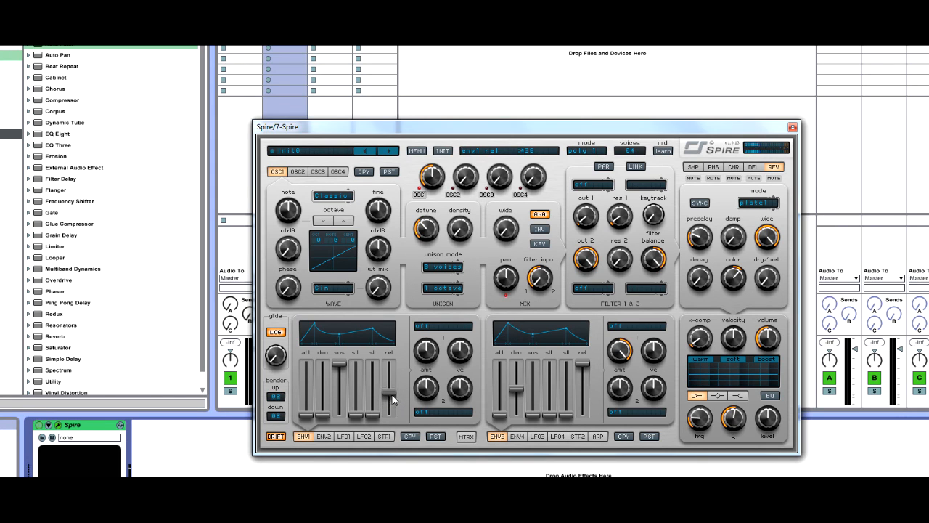
pyautogui.moveTo(394, 399); pyautogui.dragTo(392, 422)
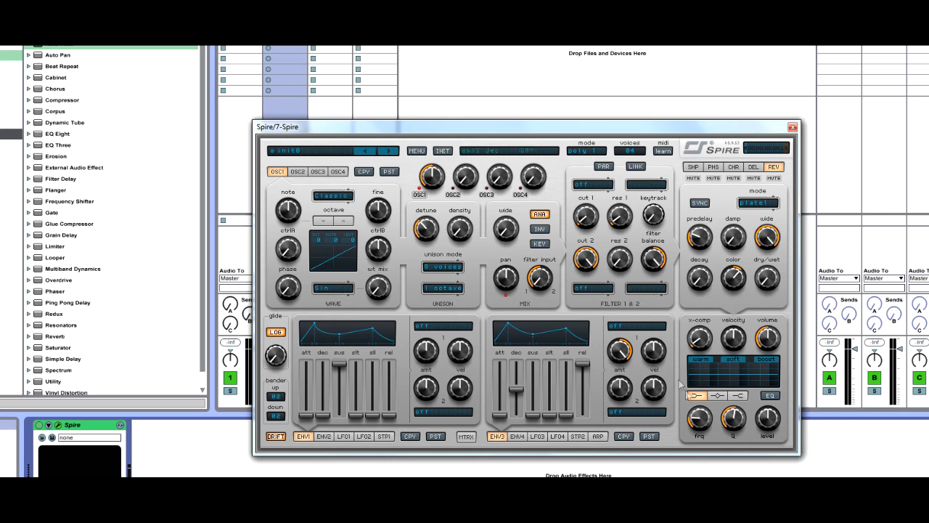
# Show LFO 1 briefly, switch to envelope 2, and lower the x-comp control to 0.
pyautogui.click(344, 437)
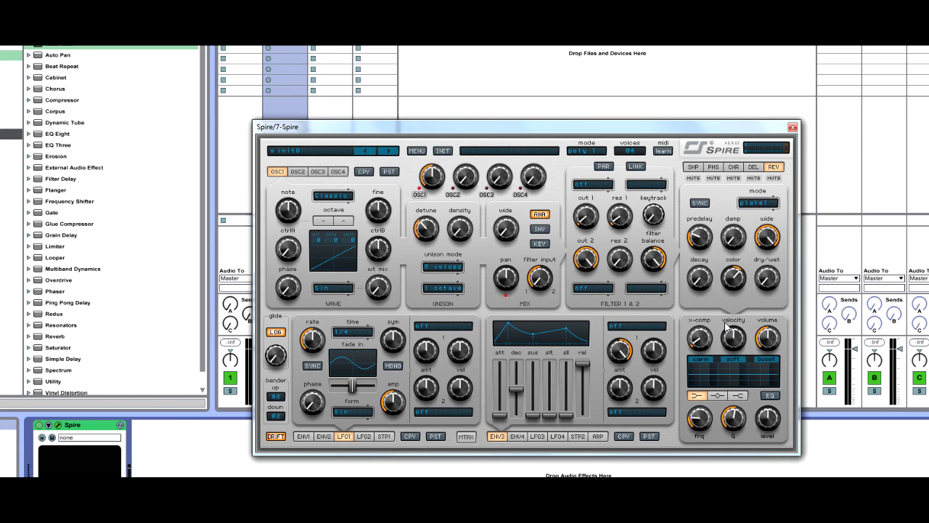
pyautogui.click(324, 436)
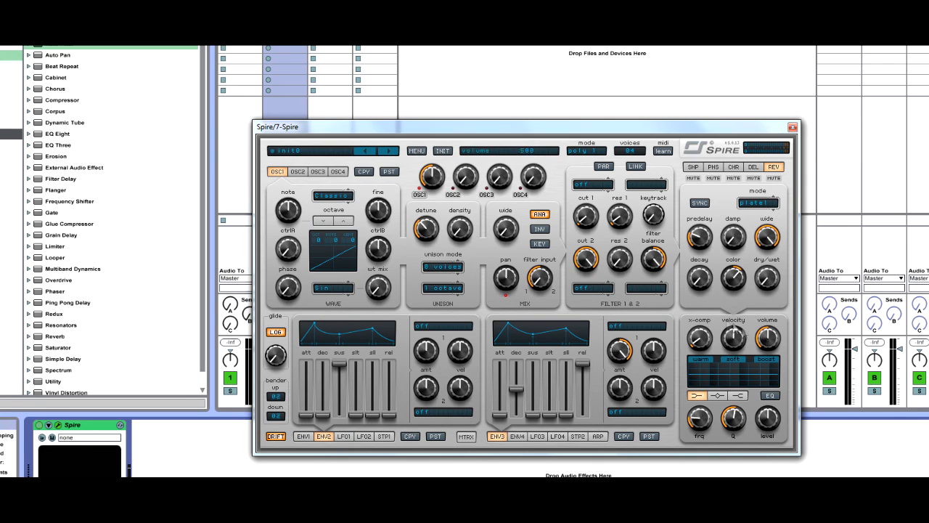
pyautogui.moveTo(701, 331); pyautogui.dragTo(701, 337)
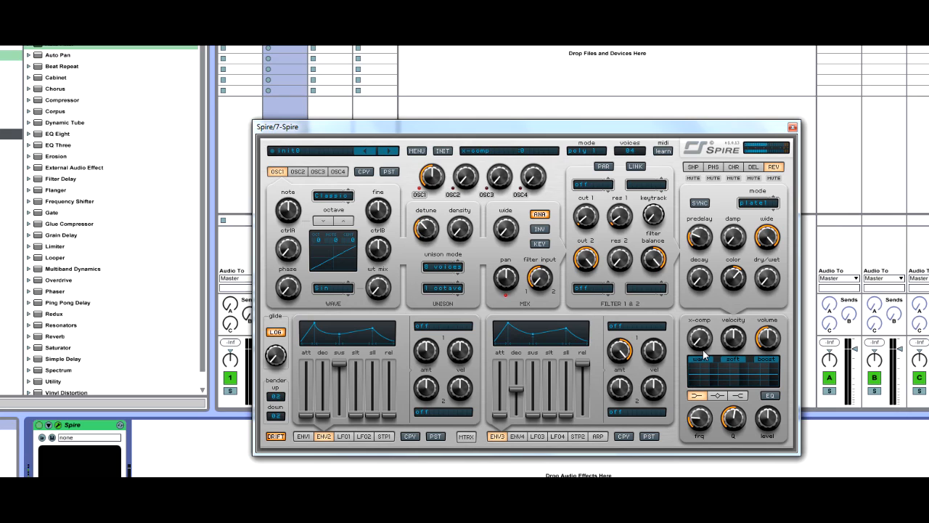
pyautogui.moveTo(705, 348); pyautogui.dragTo(770, 385)
# Sweep the velocity control through its range up to 1000 and return it to its centre position.
pyautogui.moveTo(735, 344); pyautogui.dragTo(738, 312)
pyautogui.moveTo(746, 344); pyautogui.dragTo(742, 363)
pyautogui.doubleClick(734, 346)
pyautogui.moveTo(741, 334); pyautogui.dragTo(764, 287)
pyautogui.doubleClick(744, 347)
pyautogui.moveTo(747, 343); pyautogui.dragTo(743, 337)
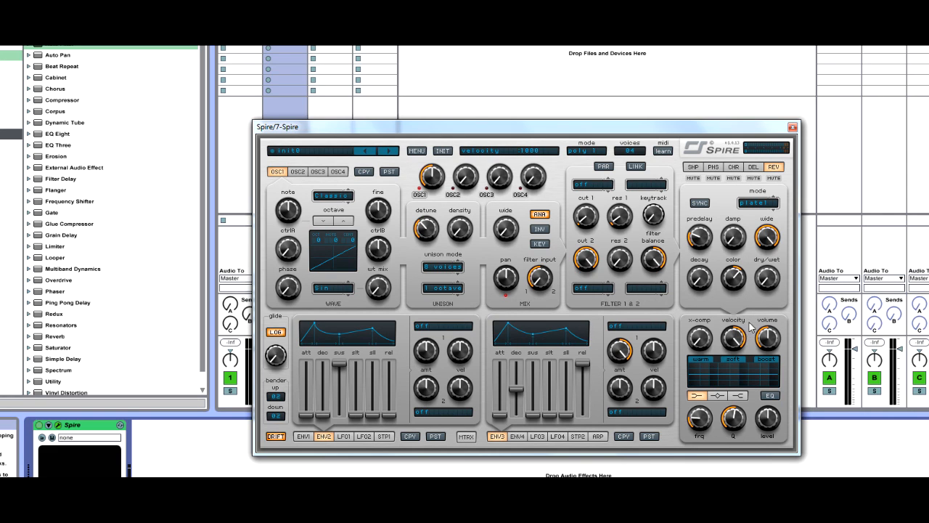
pyautogui.moveTo(733, 340); pyautogui.dragTo(732, 407)
# Enable the EQ and adjust the low band's level and frequency.
pyautogui.click(772, 395)
pyautogui.moveTo(772, 415); pyautogui.dragTo(771, 371)
pyautogui.moveTo(706, 419); pyautogui.dragTo(741, 386)
pyautogui.moveTo(702, 417); pyautogui.dragTo(722, 378)
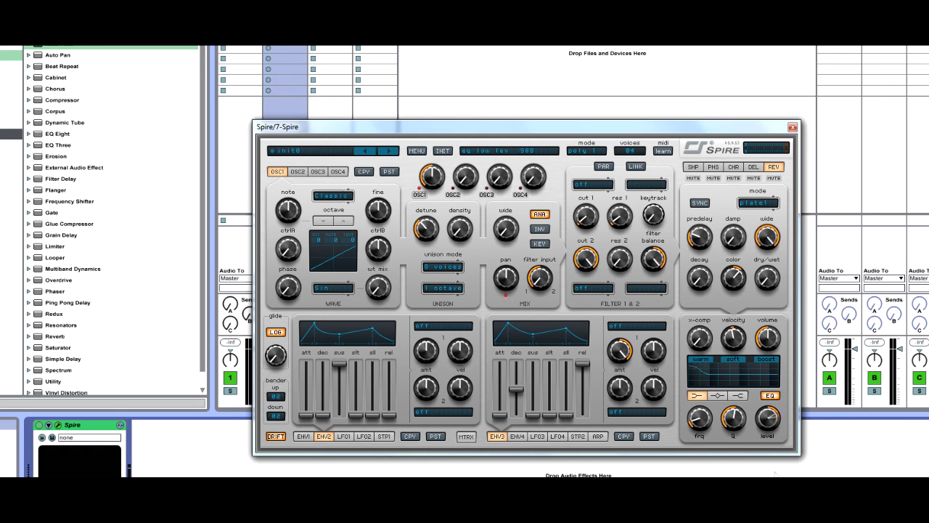
# Select the EQ's mid band and adjust its level, frequency and Q.
pyautogui.click(718, 398)
pyautogui.moveTo(778, 405); pyautogui.dragTo(788, 390)
pyautogui.moveTo(707, 423); pyautogui.dragTo(743, 444)
pyautogui.moveTo(694, 429); pyautogui.dragTo(710, 383)
pyautogui.moveTo(729, 412); pyautogui.dragTo(753, 479)
# Select the EQ's high band and adjust its level and Q.
pyautogui.click(738, 396)
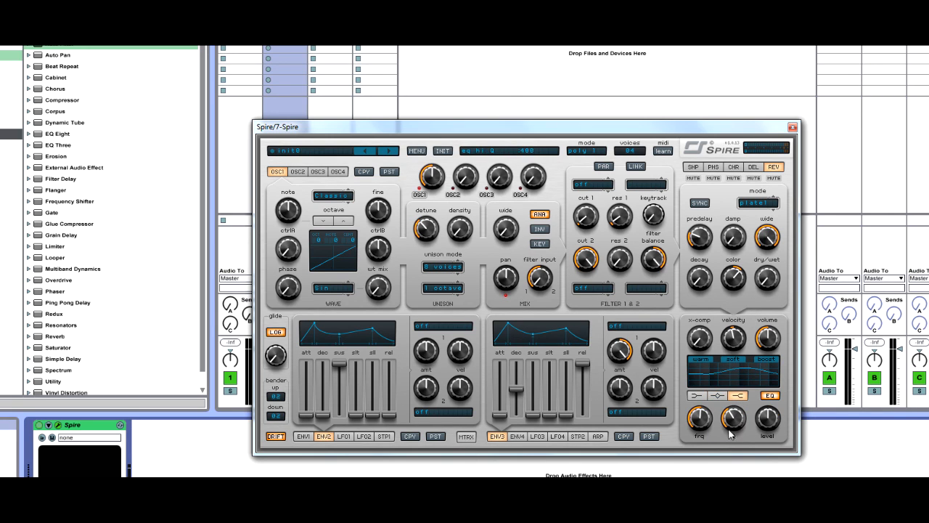
pyautogui.moveTo(768, 416); pyautogui.dragTo(734, 416)
pyautogui.moveTo(736, 416); pyautogui.dragTo(833, 438)
pyautogui.moveTo(734, 418); pyautogui.dragTo(781, 444)
# Examine the available mono and poly modes and the voice-count options without changing either setting.
pyautogui.click(601, 150)
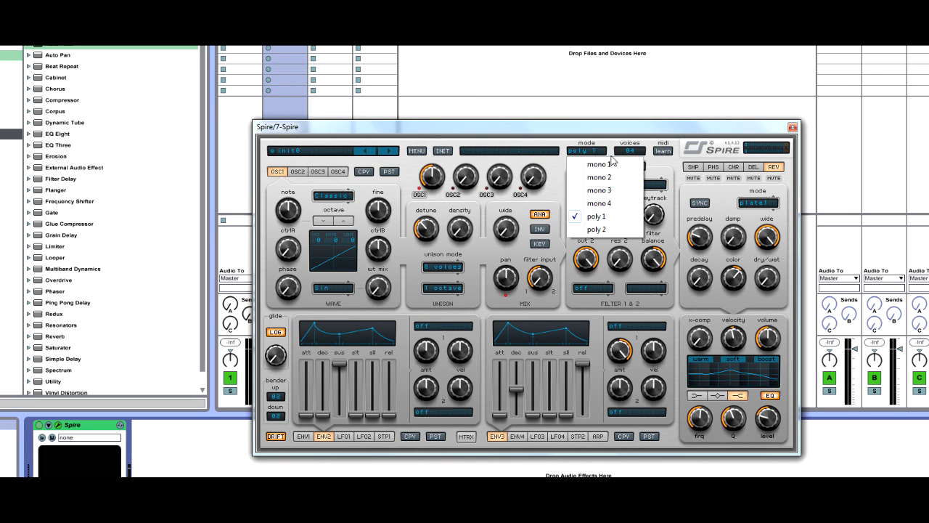
pyautogui.click(635, 151)
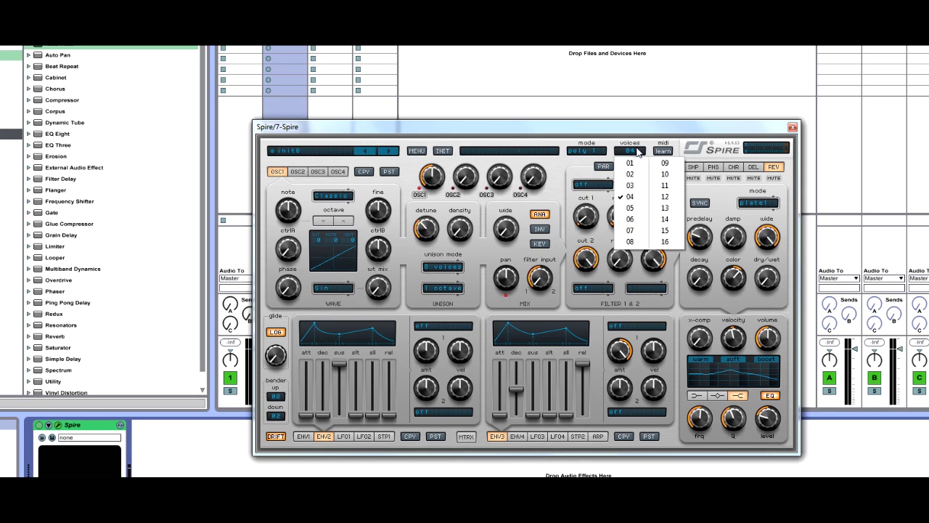
pyautogui.click(625, 129)
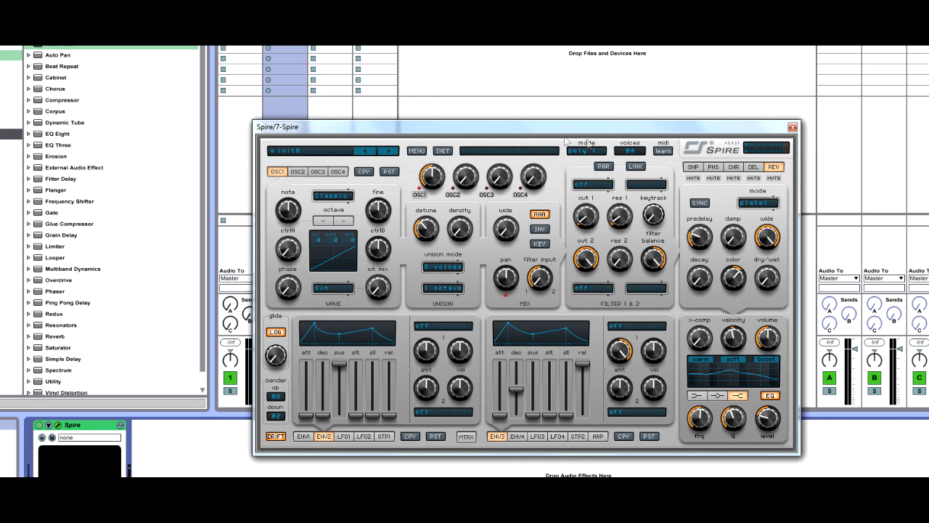
pyautogui.click(630, 151)
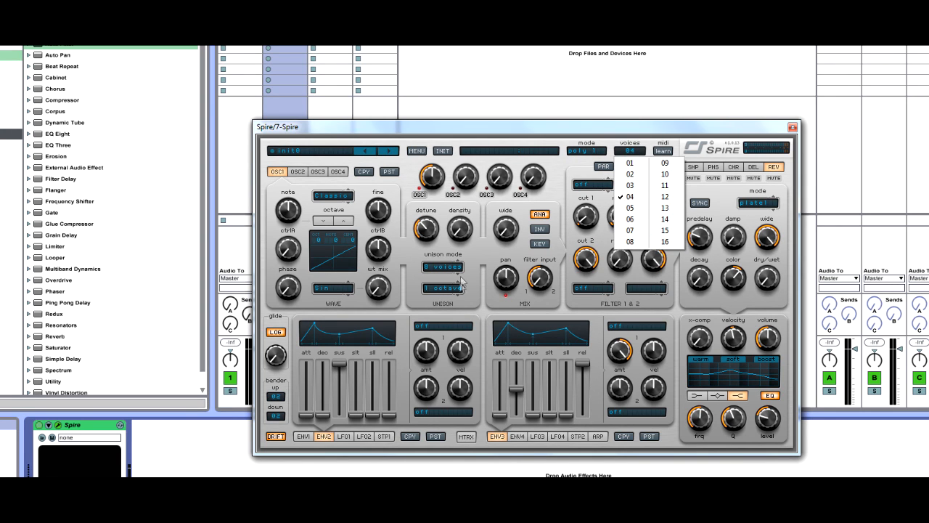
pyautogui.click(409, 329)
# Look through LFO 1, steppers 1 and 2, the arpeggiator and the modulation matrix, and close the Spire window.
pyautogui.click(349, 435)
pyautogui.click(379, 438)
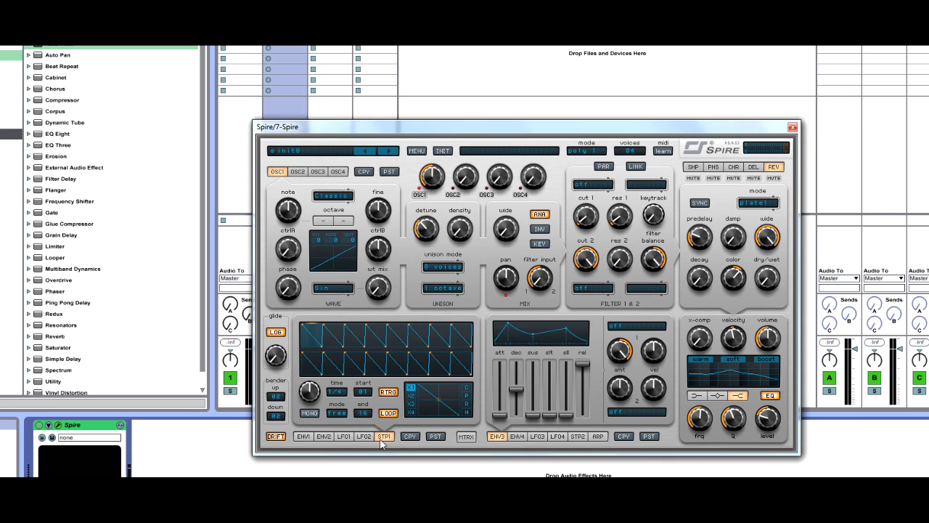
pyautogui.click(578, 436)
pyautogui.click(597, 436)
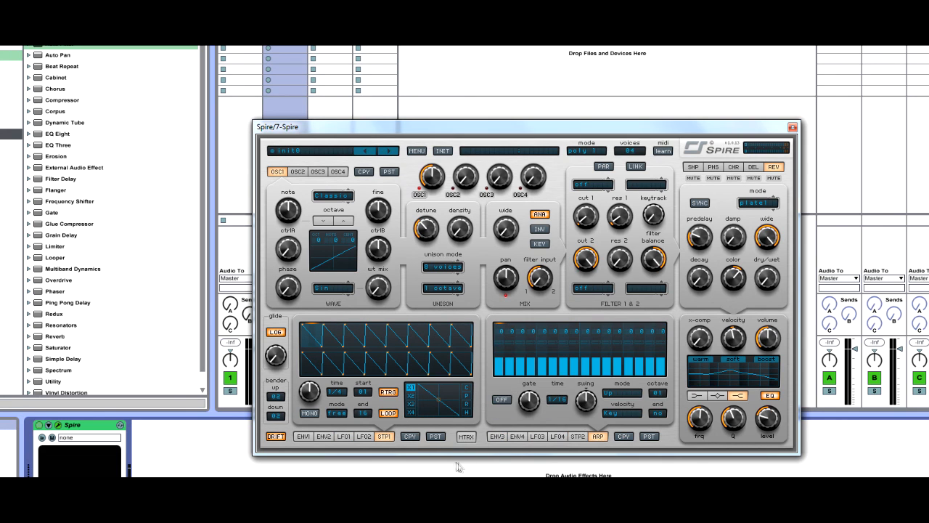
pyautogui.click(465, 436)
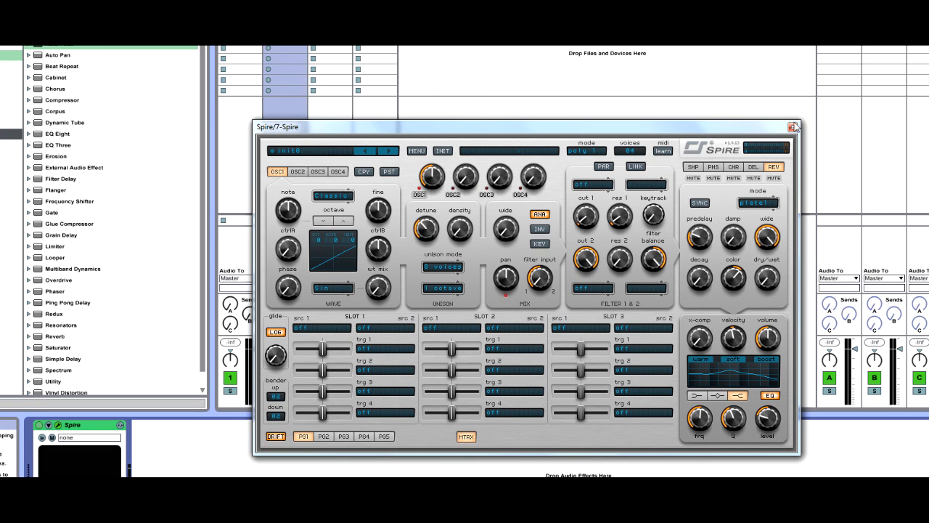
pyautogui.click(792, 127)
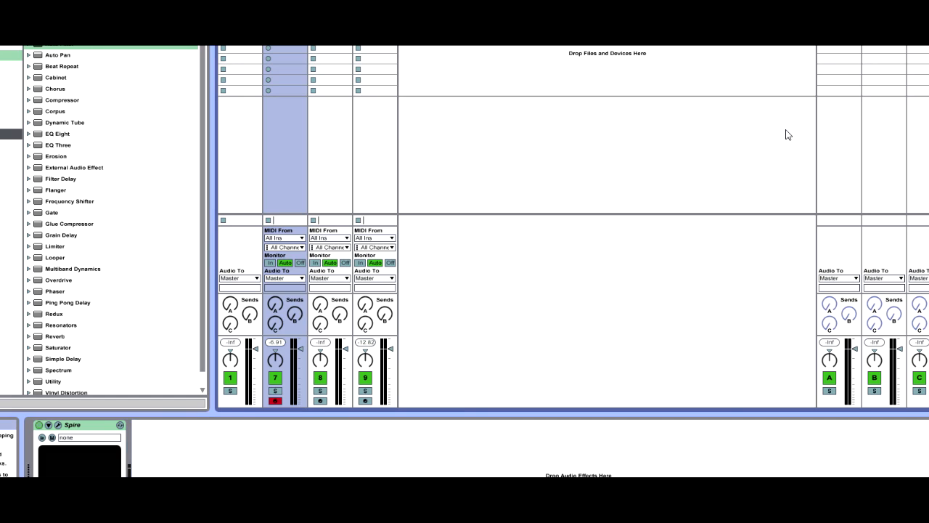